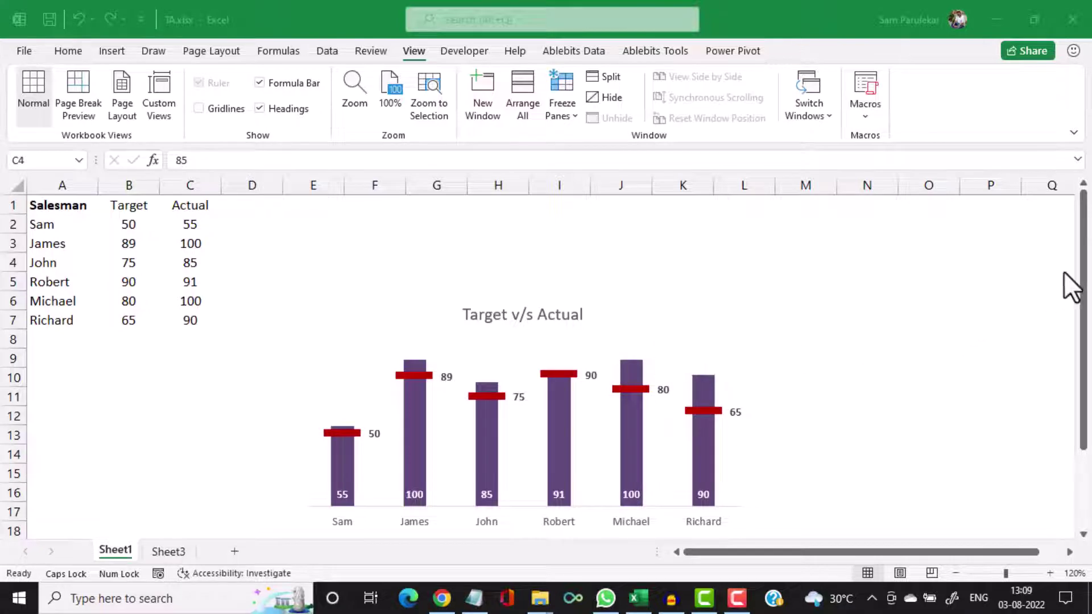
Select the Salesman, Target and Actual columns of the sales table
{"action": "left_click", "coordinate": [1086, 273]}
{"action": "left_click_drag", "start_coordinate": [1083, 294], "coordinate": [1074, 355]}
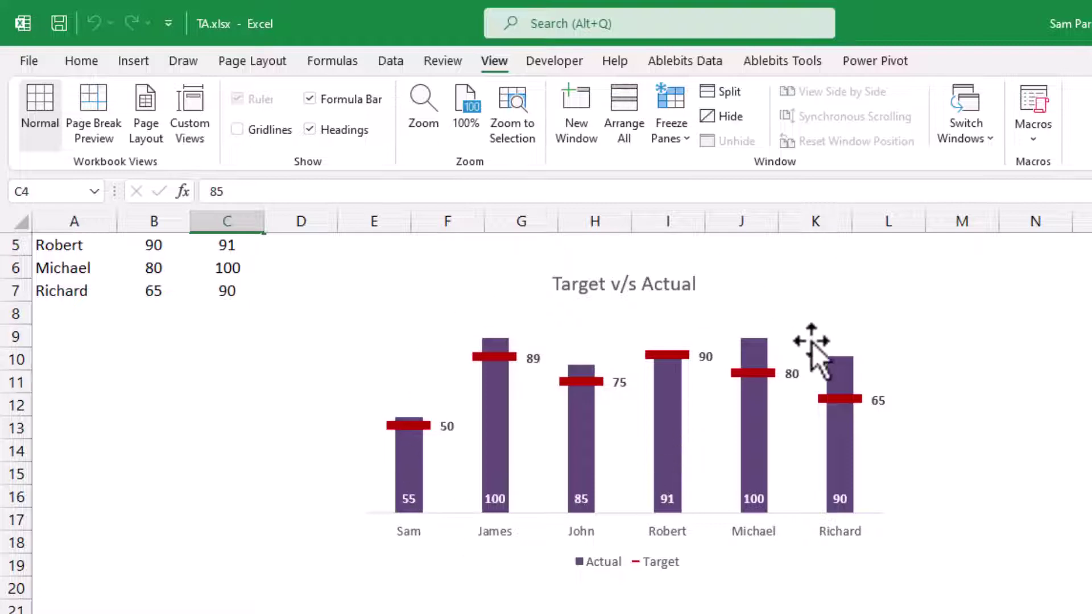
{"action": "mouse_move", "coordinate": [835, 435]}
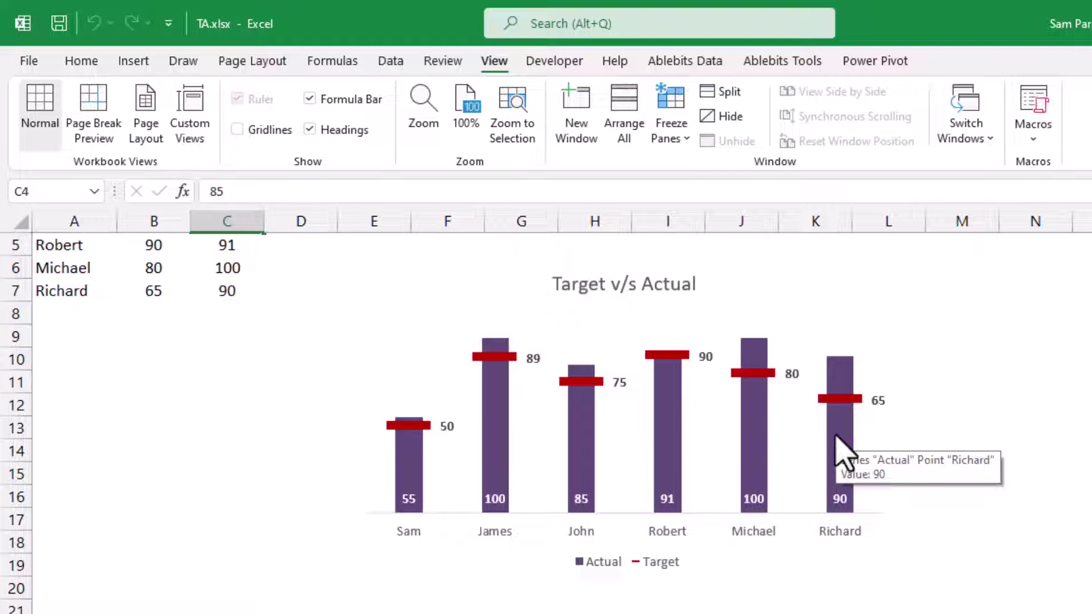
{"action": "scroll", "coordinate": [836, 438], "scroll_direction": "up", "scroll_amount": 2}
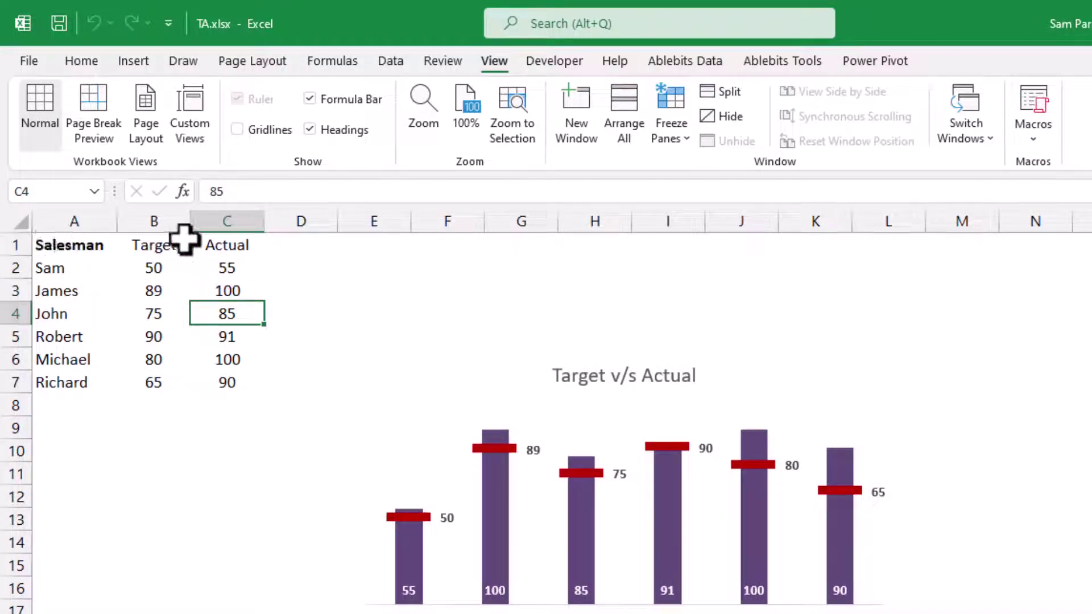
{"action": "left_click_drag", "start_coordinate": [54, 247], "coordinate": [51, 373]}
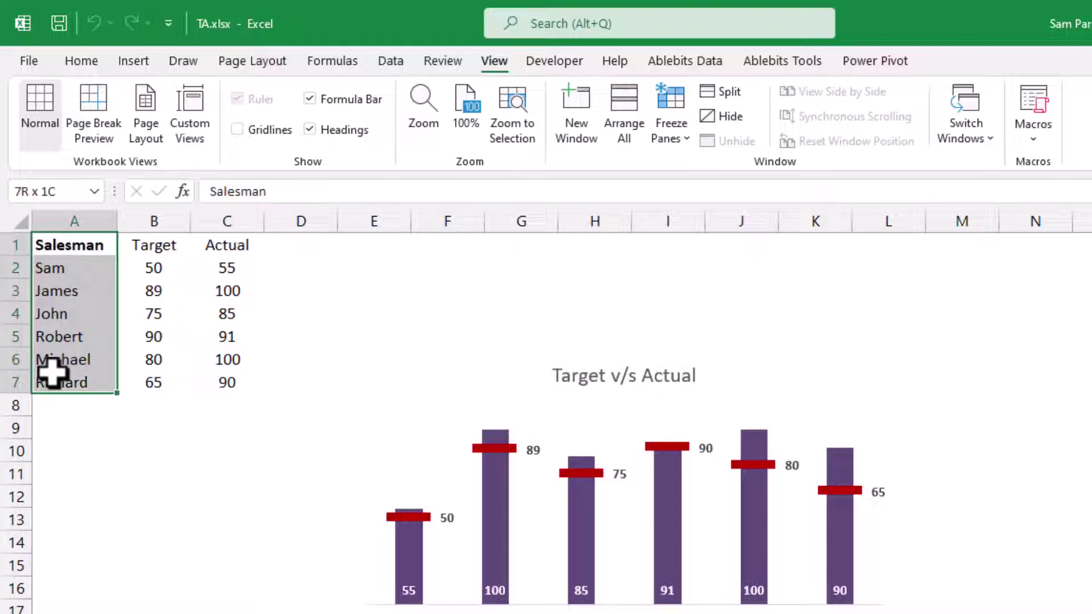
{"action": "left_click_drag", "start_coordinate": [155, 248], "coordinate": [160, 373]}
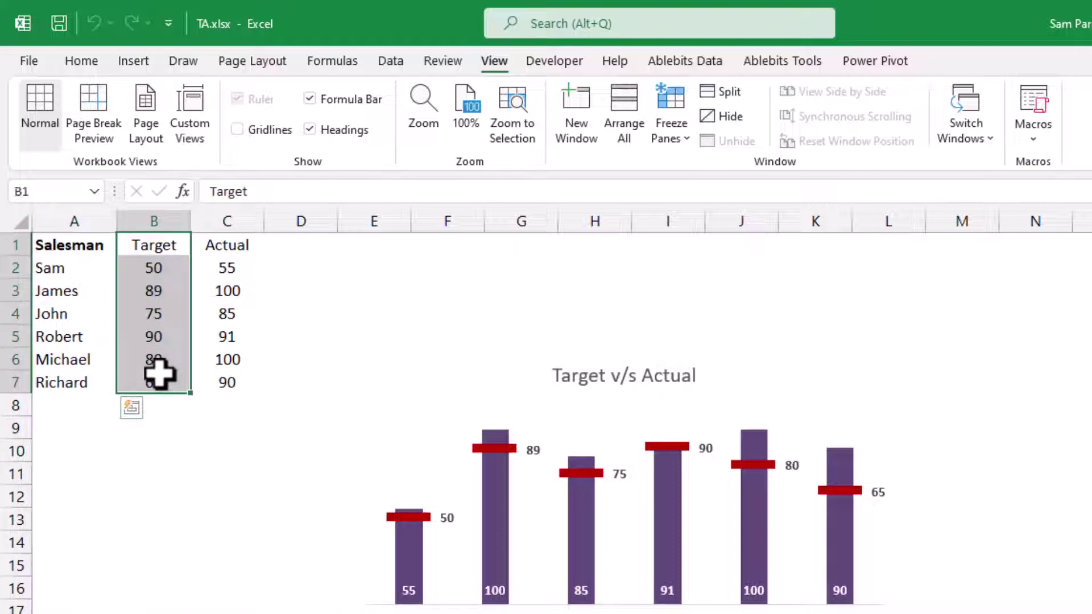
{"action": "left_click_drag", "start_coordinate": [227, 245], "coordinate": [236, 370]}
{"action": "left_click_drag", "start_coordinate": [54, 244], "coordinate": [250, 378]}
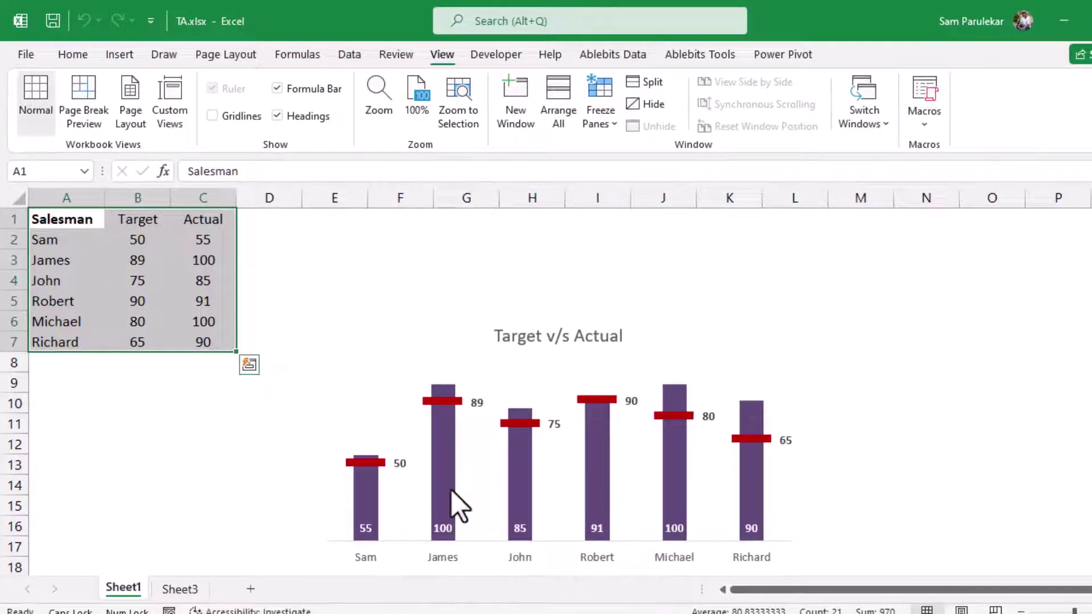
{"action": "scroll", "coordinate": [451, 490], "scroll_direction": "down", "scroll_amount": 1}
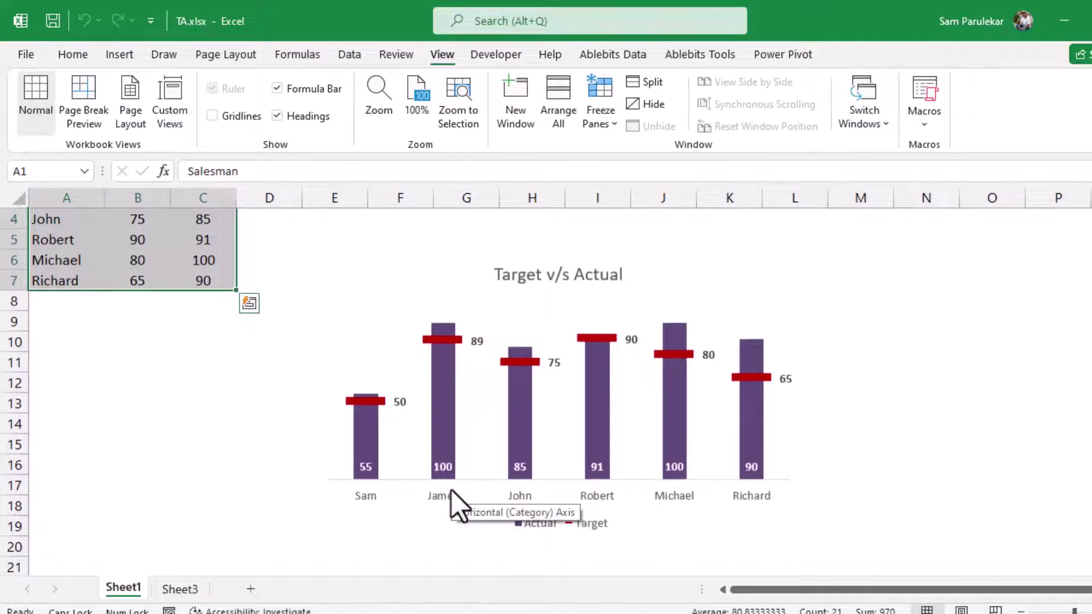
{"action": "scroll", "coordinate": [529, 393], "scroll_direction": "up", "scroll_amount": 1}
{"action": "scroll", "coordinate": [529, 393], "scroll_direction": "up", "scroll_amount": 1}
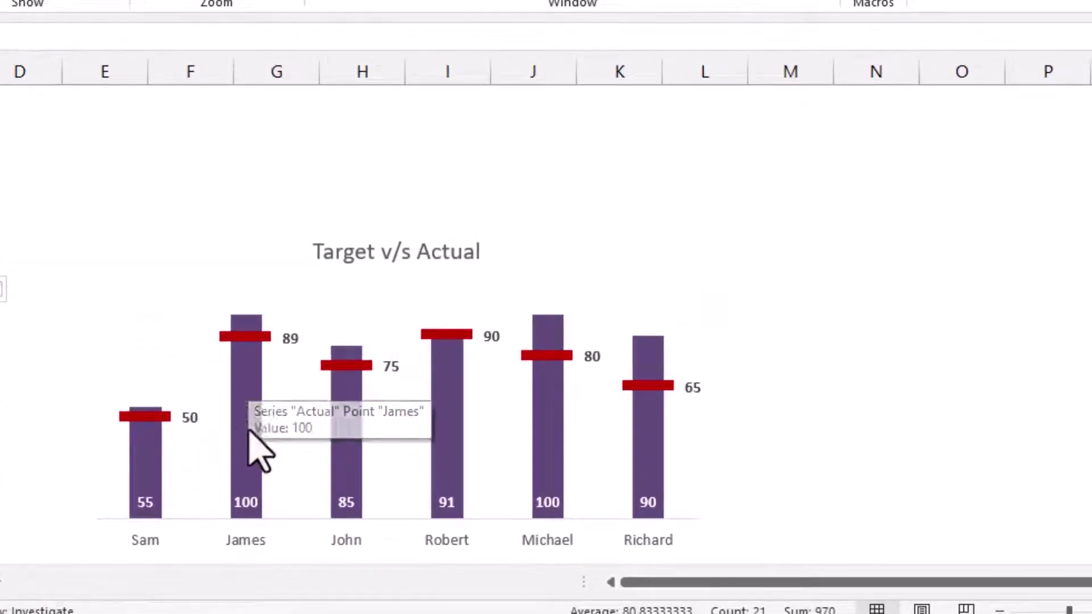
Copy the table A1:C7 to cell A1 of Sheet3 and select the pasted range
{"action": "mouse_move", "coordinate": [253, 492]}
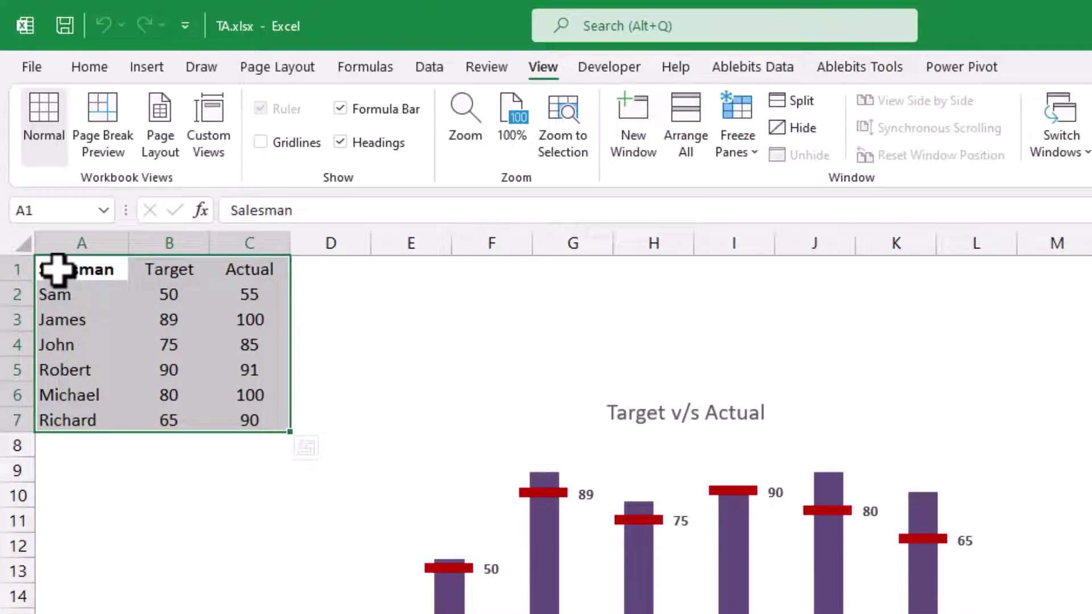
{"action": "left_click_drag", "start_coordinate": [57, 270], "coordinate": [237, 418]}
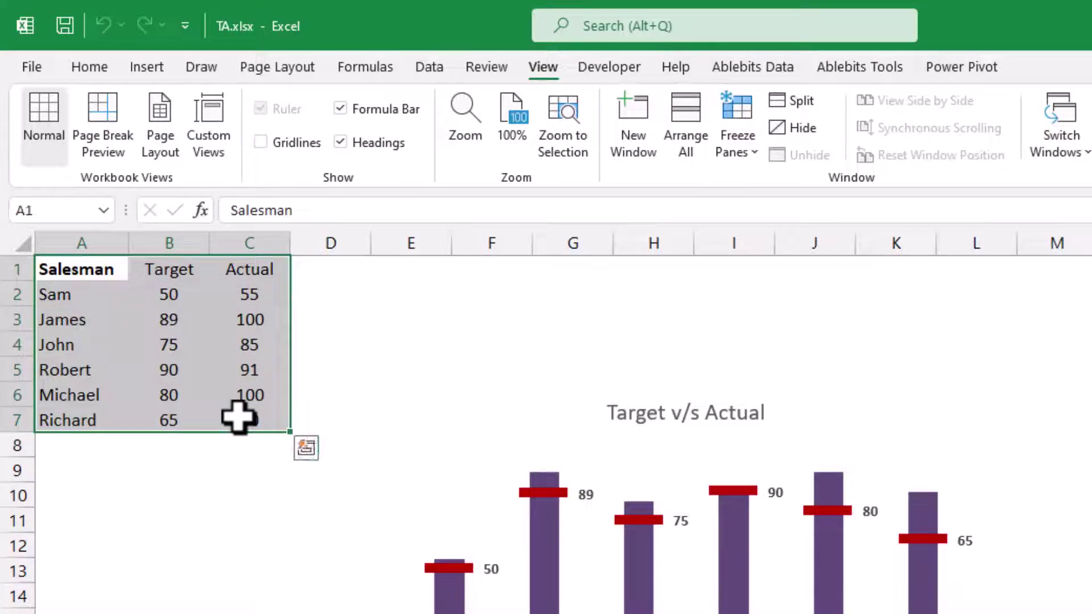
{"action": "key", "text": "ctrl+c"}
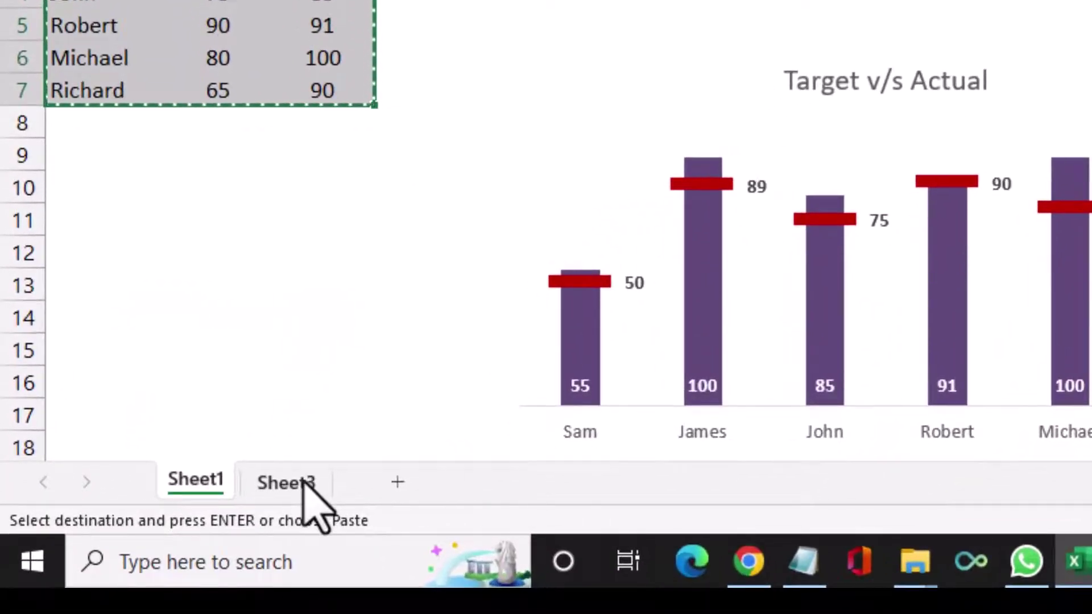
{"action": "left_click", "coordinate": [290, 482]}
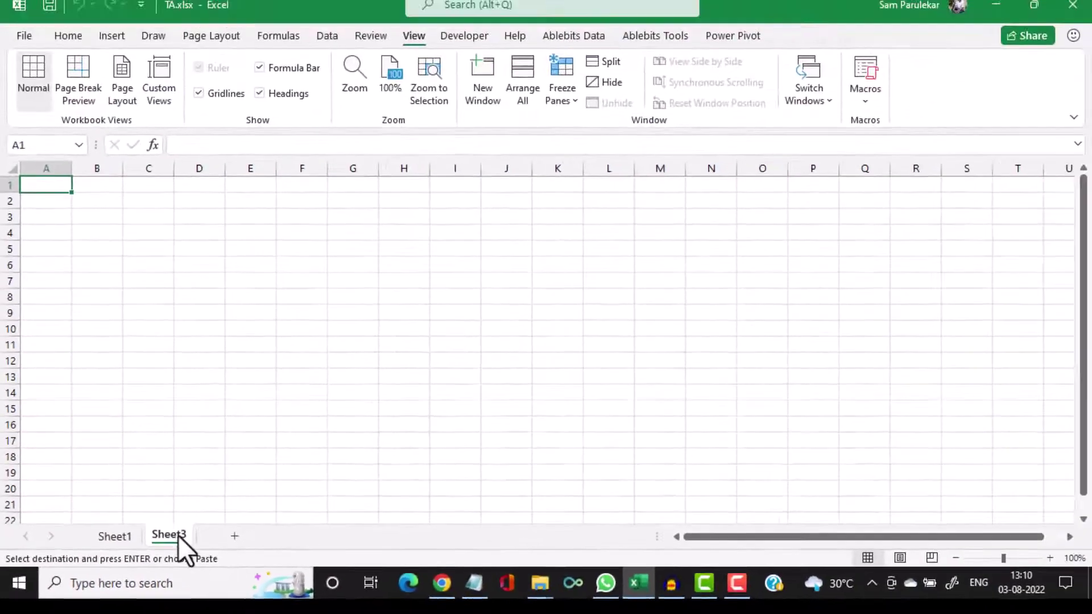
{"action": "key", "text": "ctrl+v"}
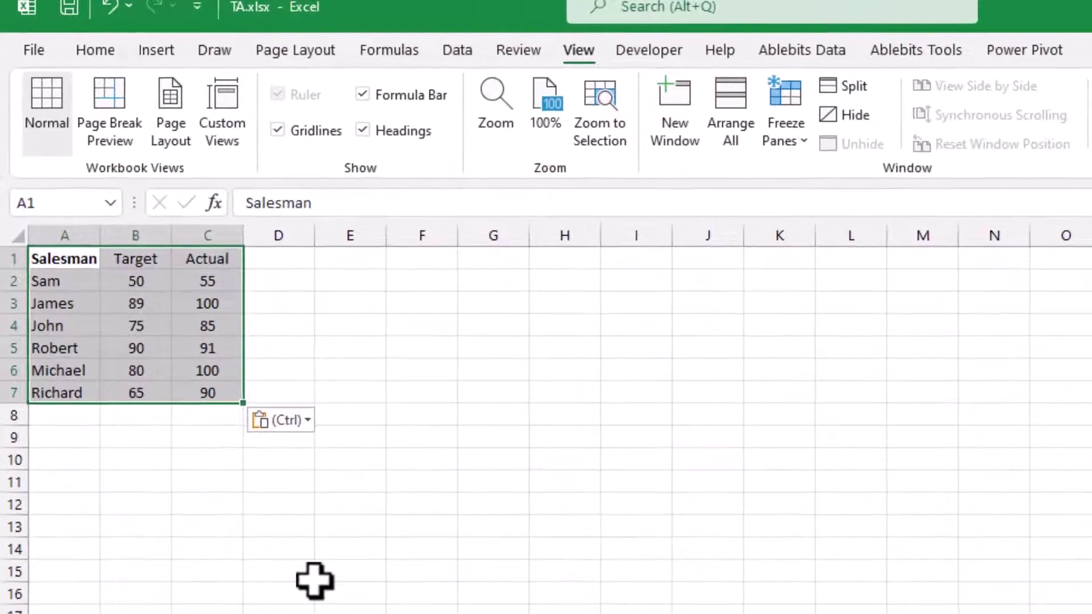
{"action": "left_click", "coordinate": [380, 483]}
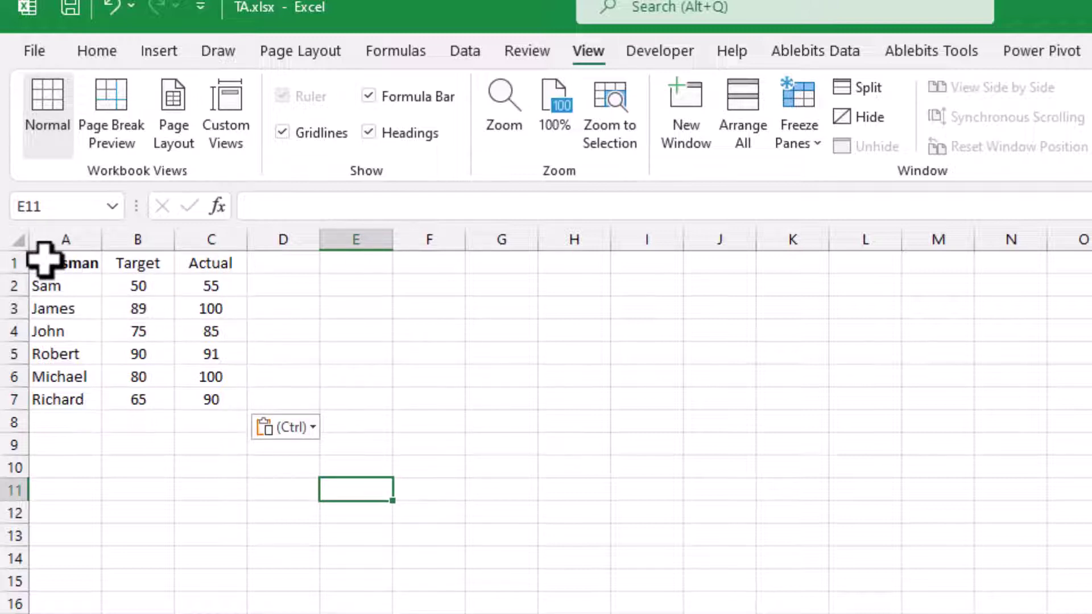
{"action": "left_click_drag", "start_coordinate": [43, 258], "coordinate": [221, 416]}
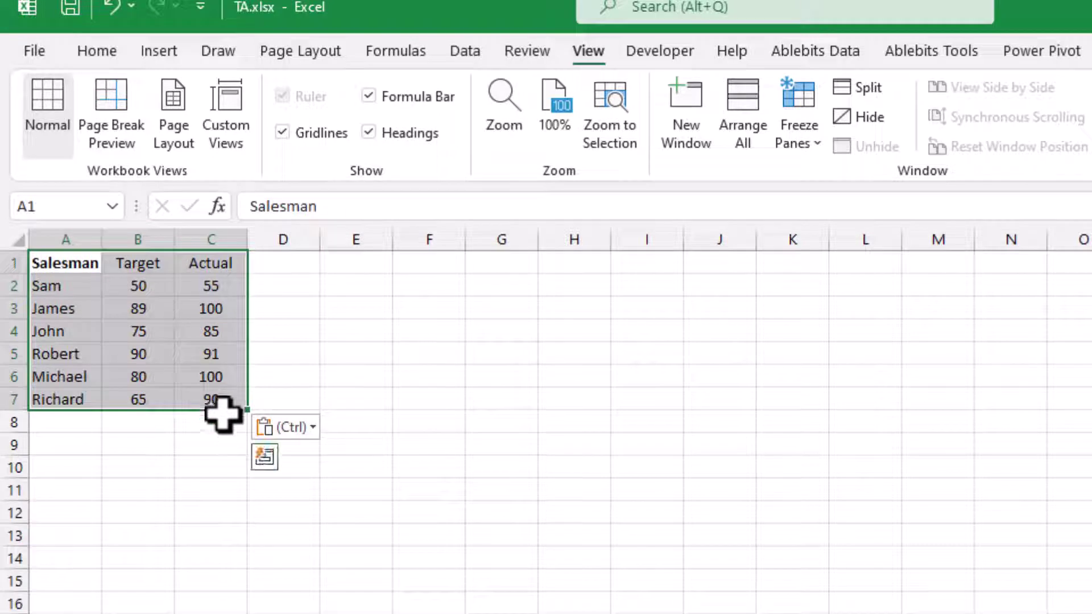
Insert a 2-D Clustered Column chart of Target and Actual per salesman from A1:C7
{"action": "left_click", "coordinate": [157, 45]}
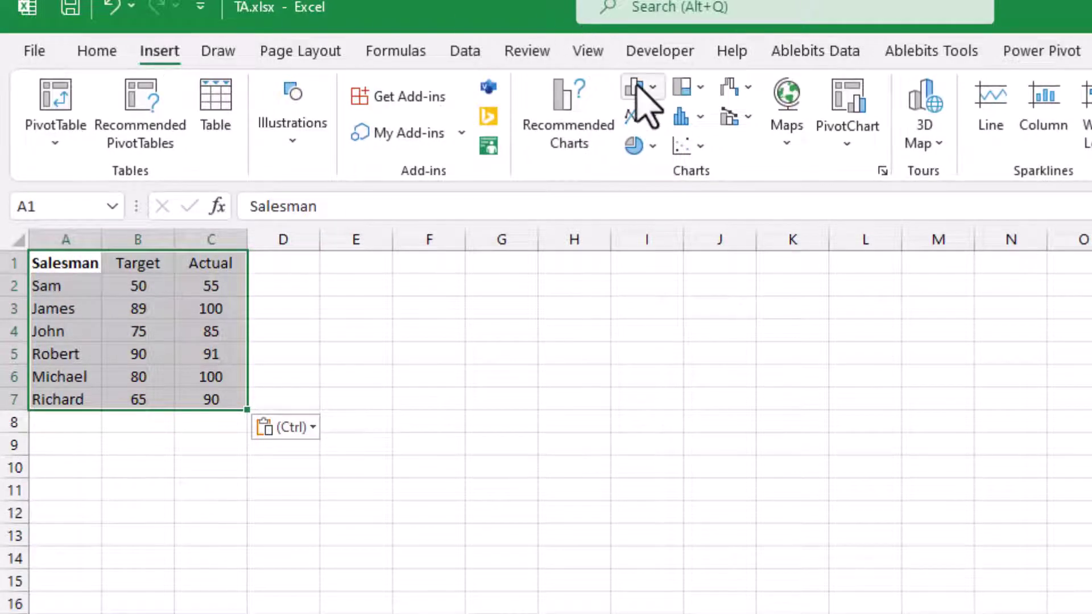
{"action": "left_click", "coordinate": [638, 86]}
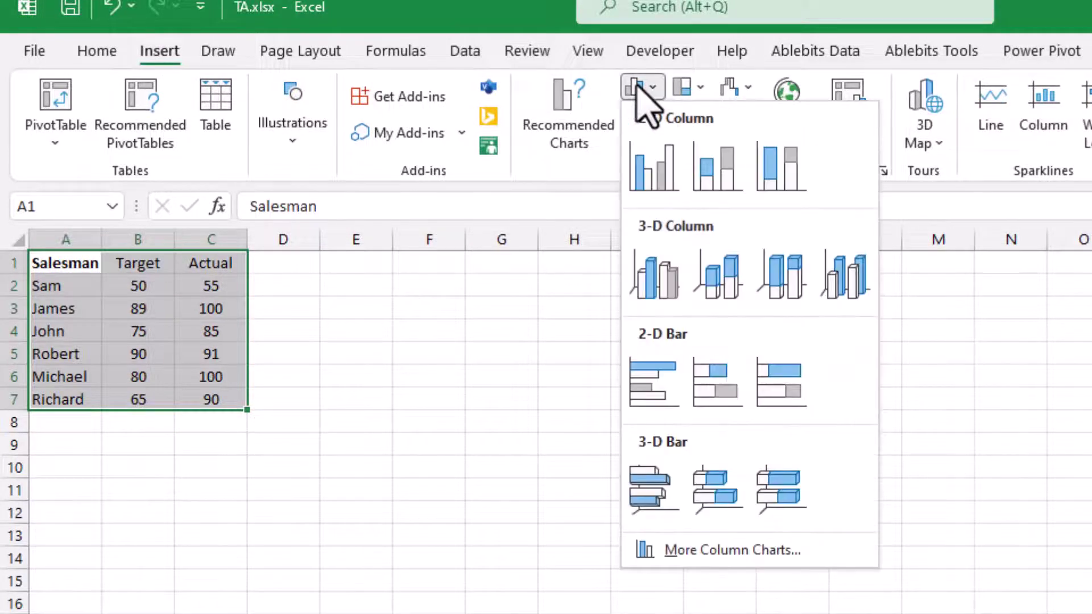
{"action": "left_click", "coordinate": [666, 185]}
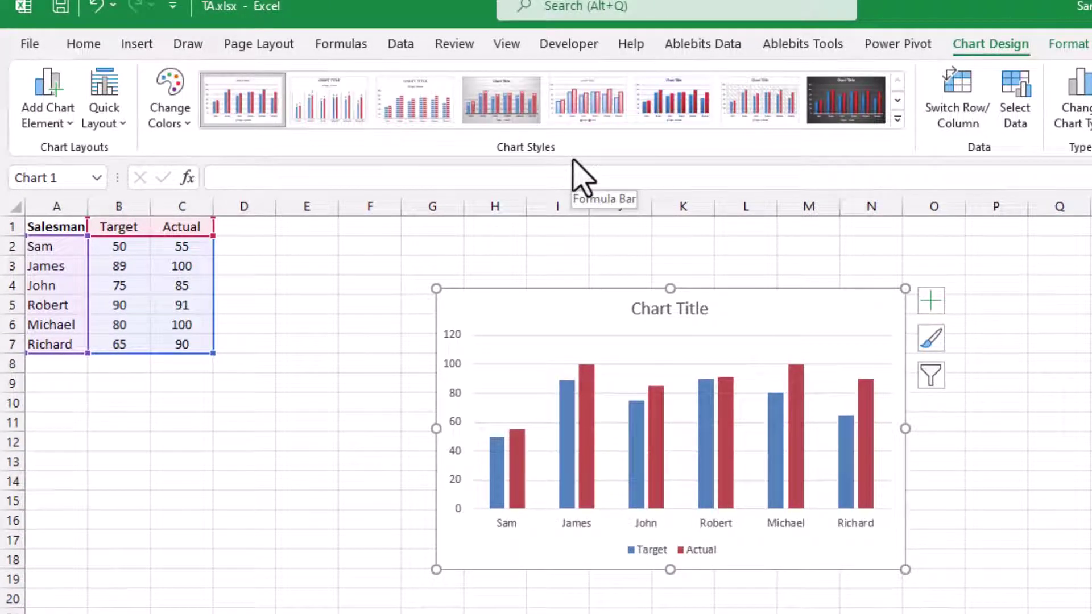
{"action": "left_click", "coordinate": [499, 472]}
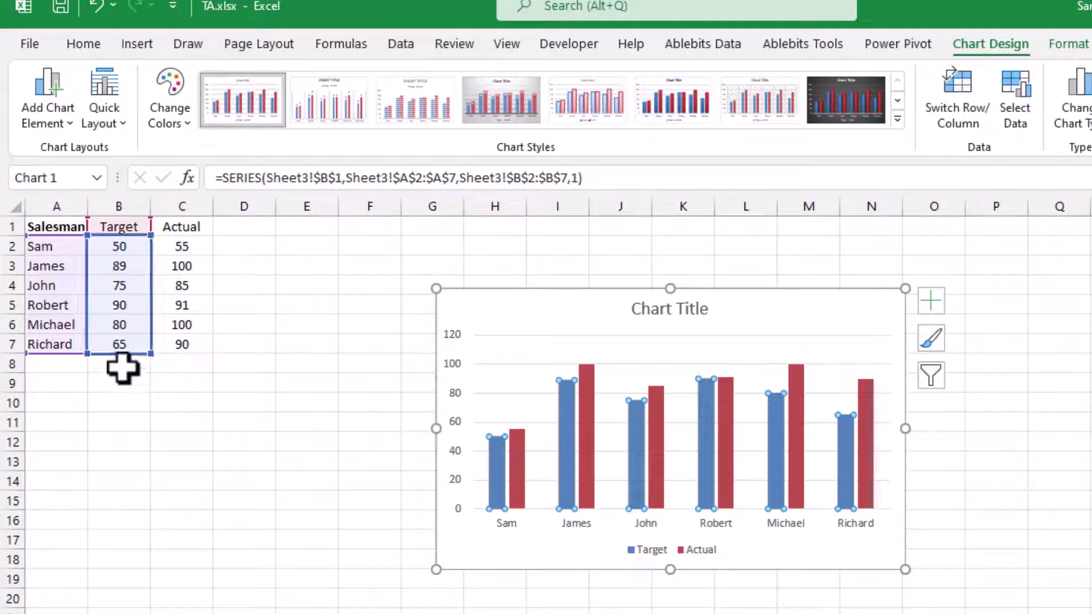
{"action": "left_click", "coordinate": [588, 378]}
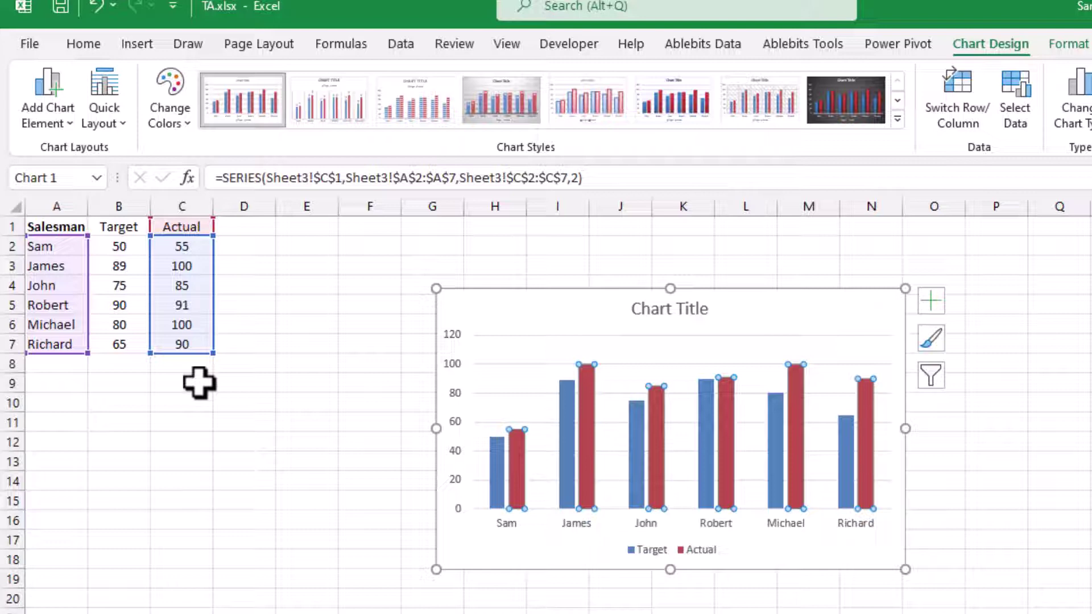
{"action": "left_click", "coordinate": [569, 409]}
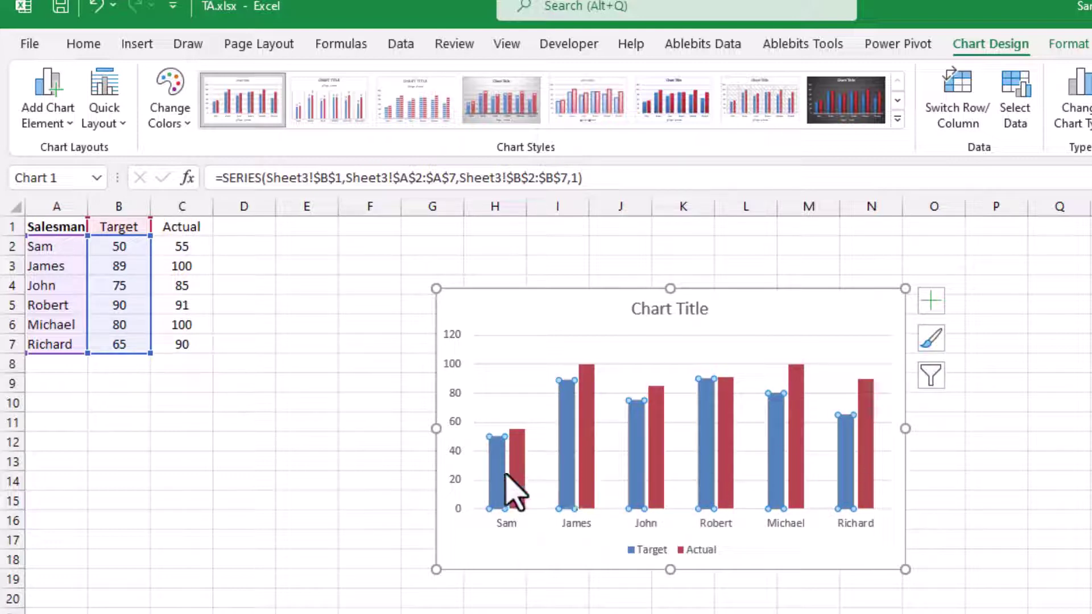
{"action": "mouse_move", "coordinate": [640, 452]}
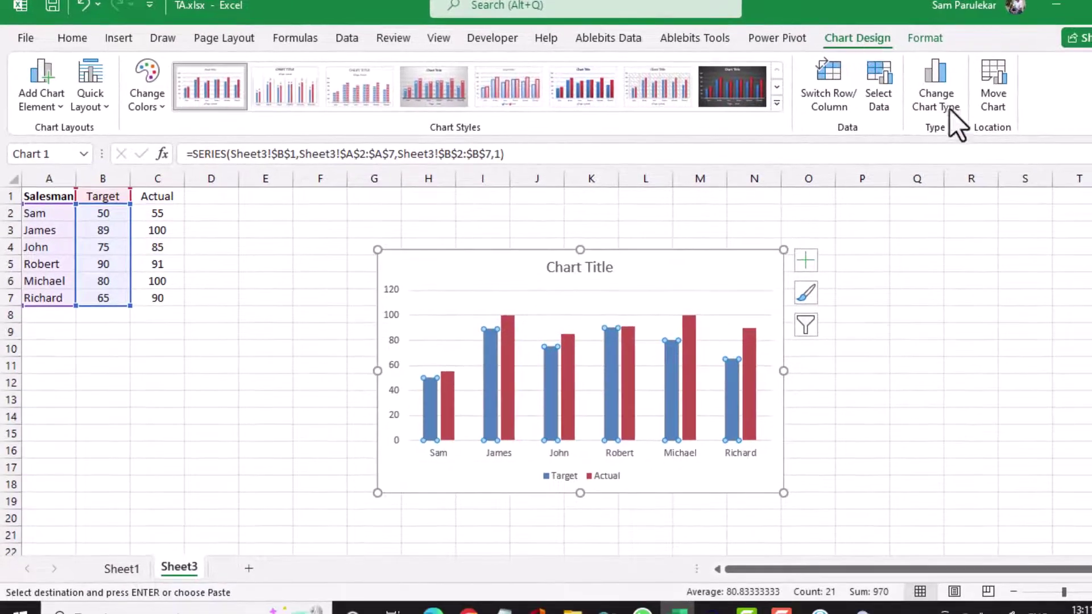
Change the chart to a Combo type with Target as Line with Markers
{"action": "left_click", "coordinate": [941, 105]}
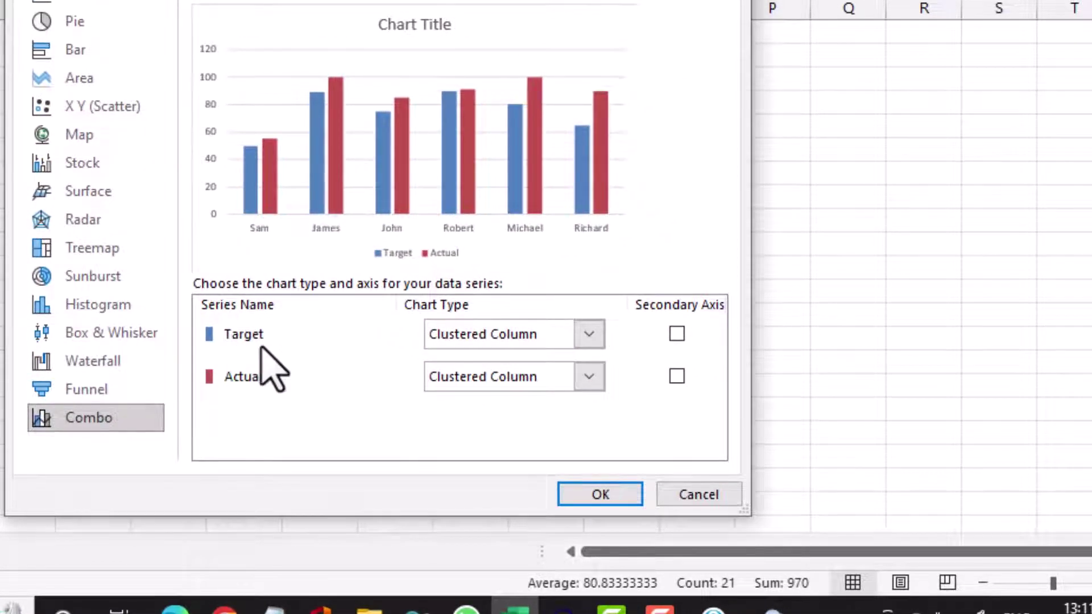
{"action": "left_click", "coordinate": [588, 334]}
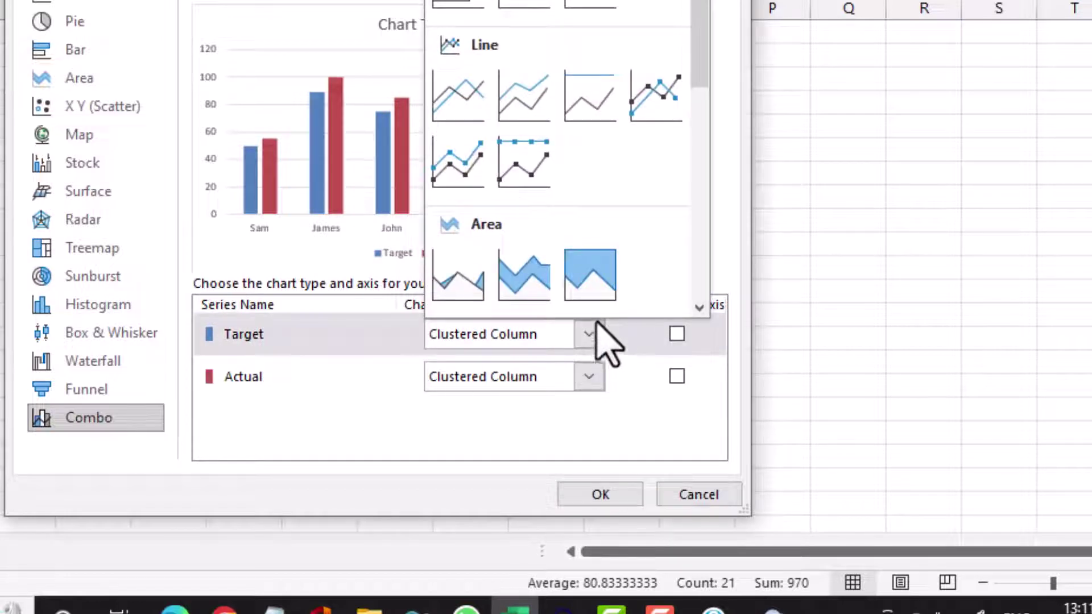
{"action": "left_click", "coordinate": [654, 132]}
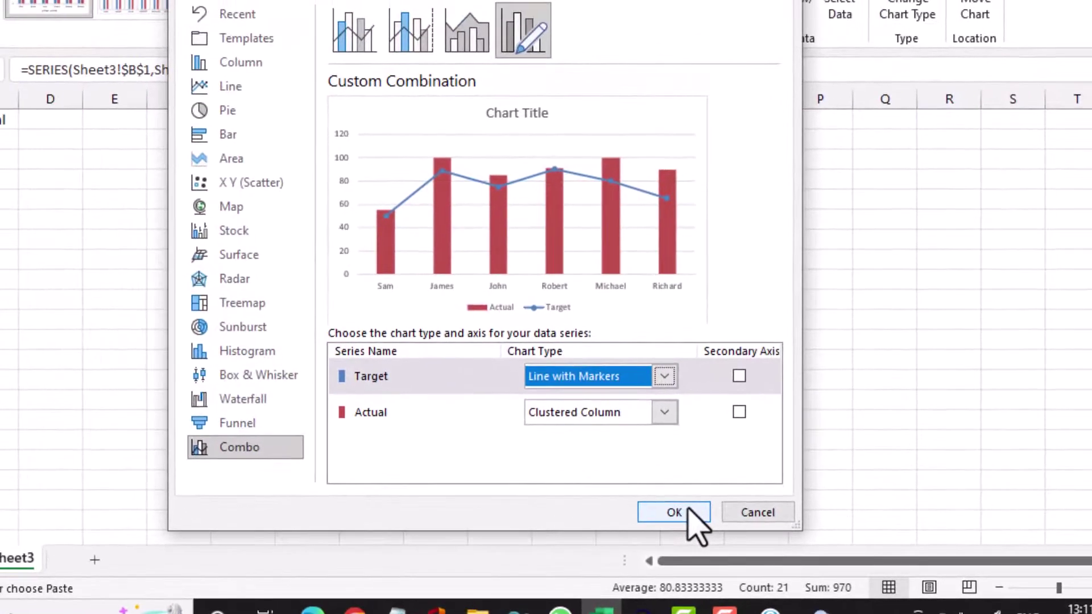
{"action": "left_click", "coordinate": [677, 513]}
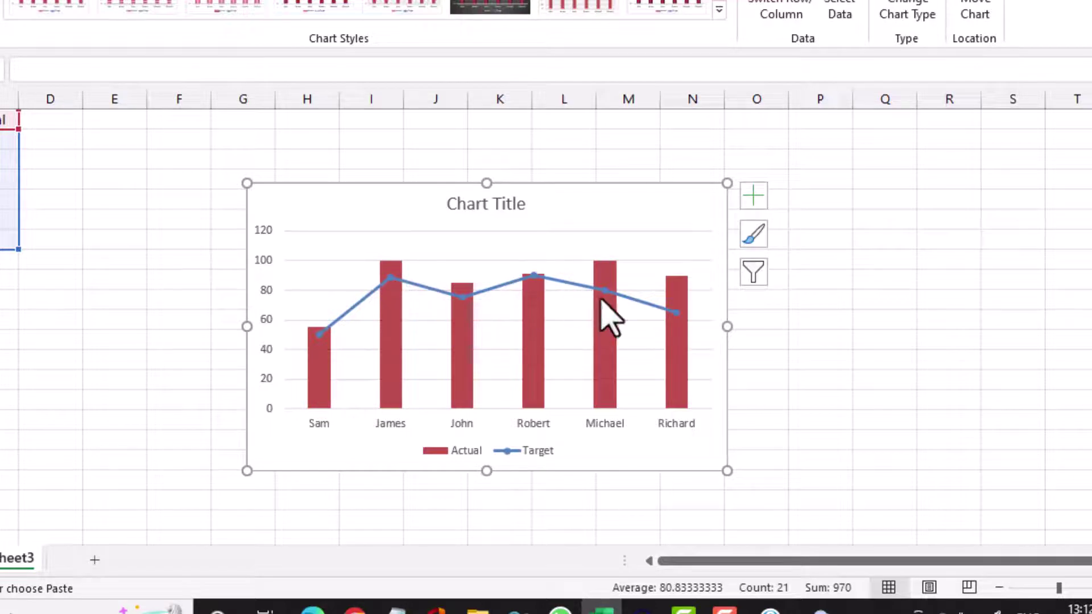
Set the Target series line to No line so only its markers remain
{"action": "mouse_move", "coordinate": [682, 322]}
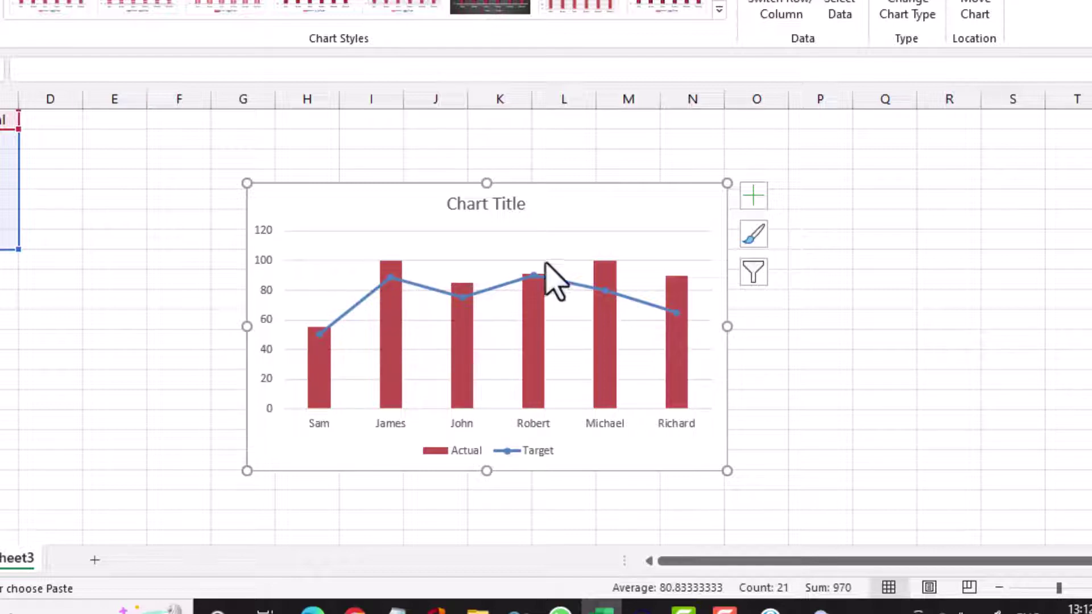
{"action": "right_click", "coordinate": [650, 314]}
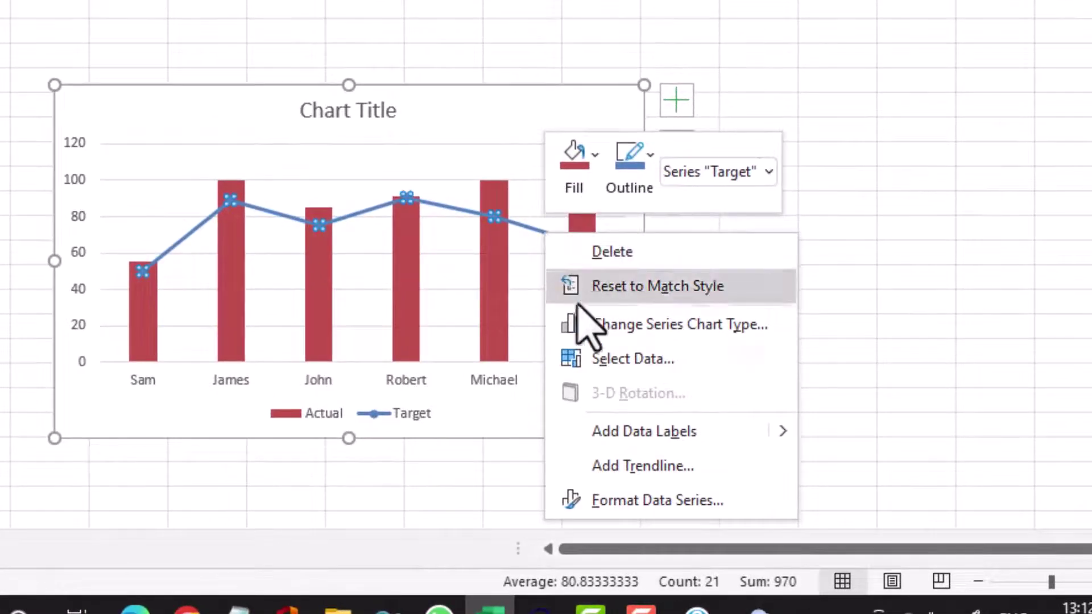
{"action": "left_click", "coordinate": [610, 501]}
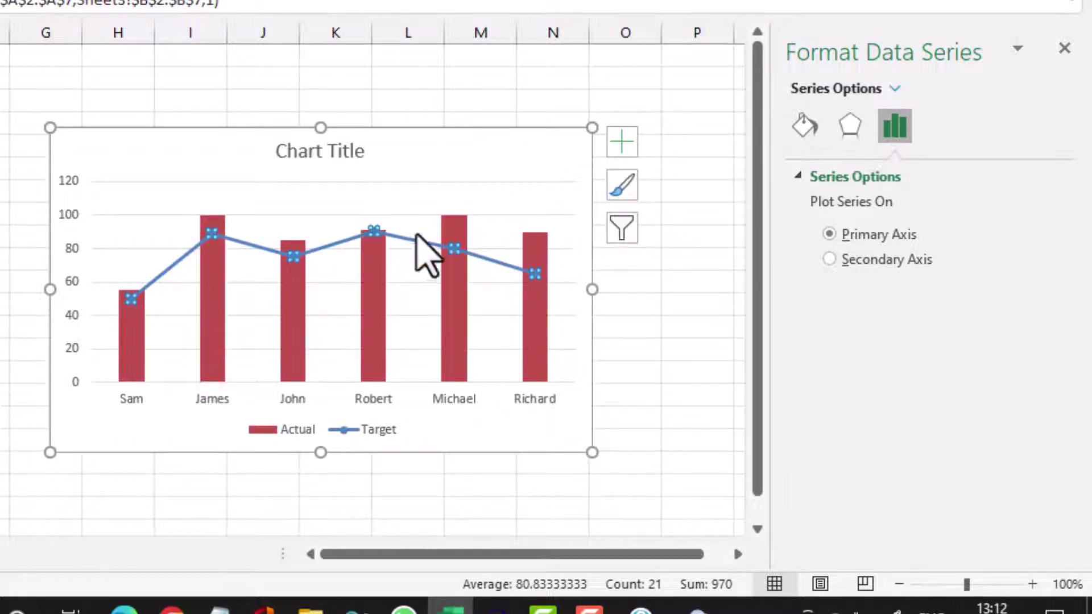
{"action": "left_click", "coordinate": [813, 138]}
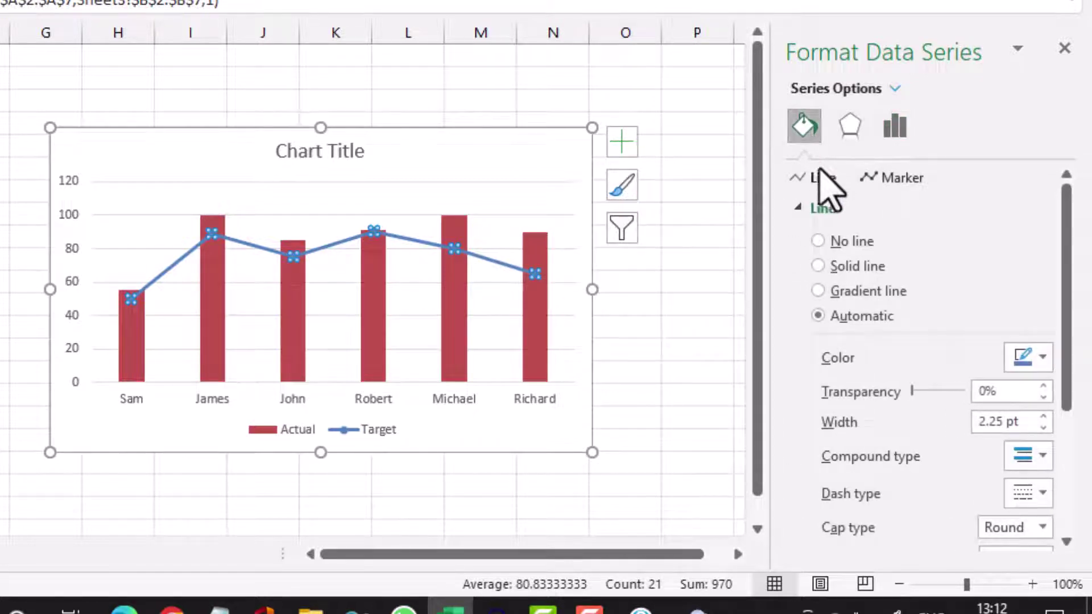
{"action": "left_click", "coordinate": [819, 241]}
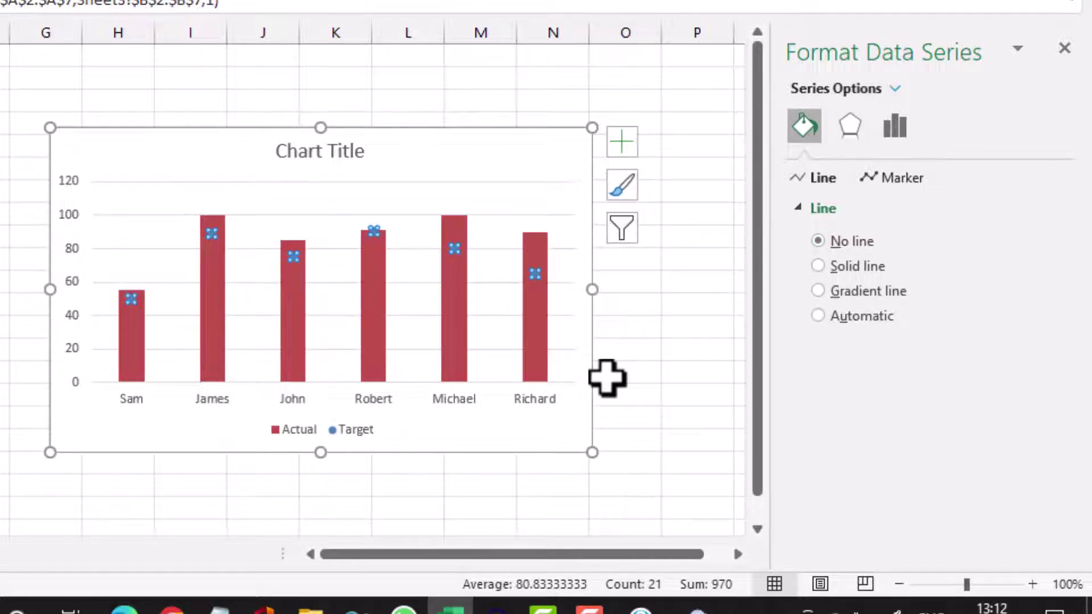
{"action": "left_click", "coordinate": [667, 334]}
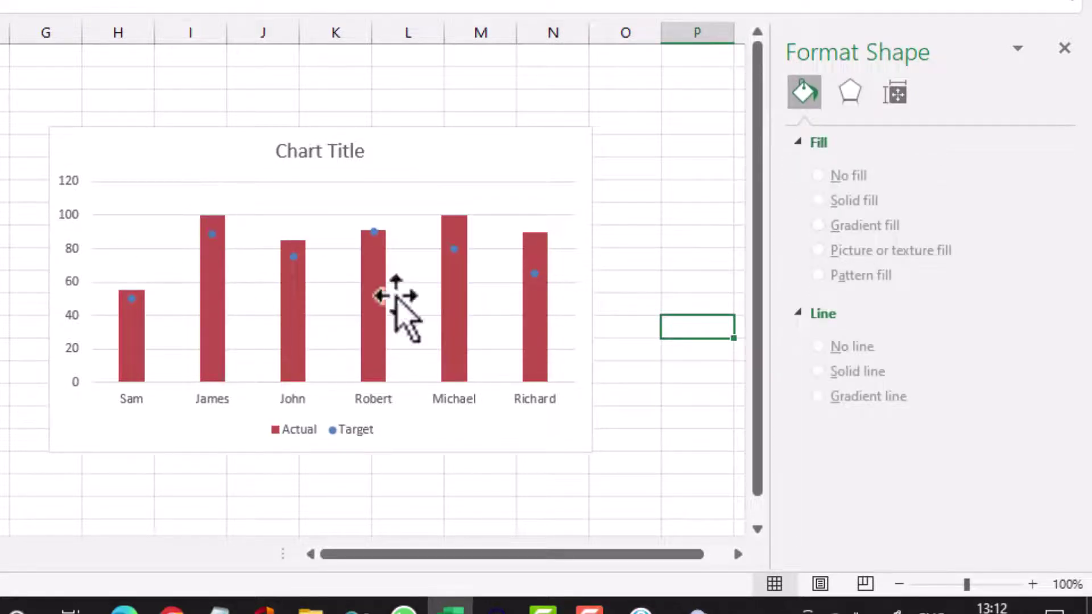
Zoom the sheet in three steps with the status-bar zoom button
{"action": "left_click", "coordinate": [1032, 585]}
{"action": "left_click", "coordinate": [1032, 584]}
{"action": "left_click", "coordinate": [1032, 585]}
Change the Target markers to the built-in dash shape
{"action": "left_click", "coordinate": [1032, 584]}
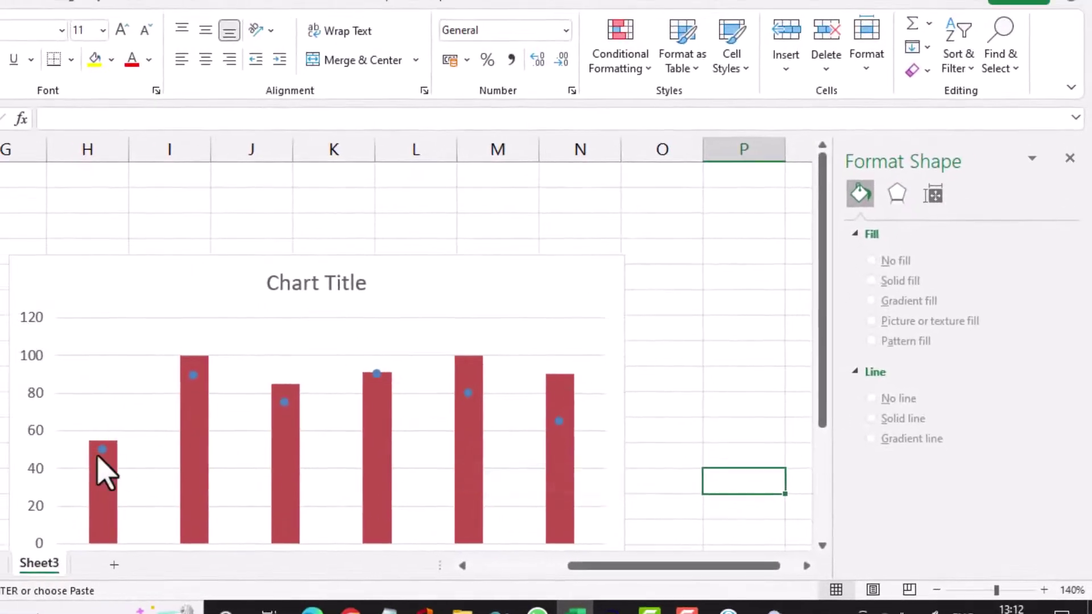
{"action": "scroll", "coordinate": [317, 411], "scroll_direction": "down", "scroll_amount": 1}
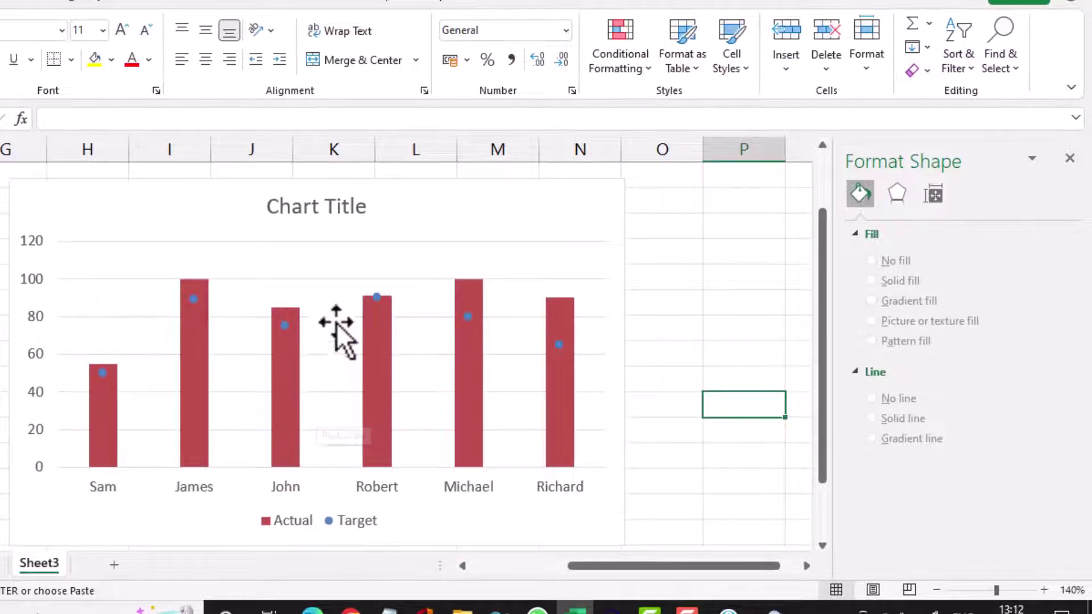
{"action": "left_click", "coordinate": [100, 374]}
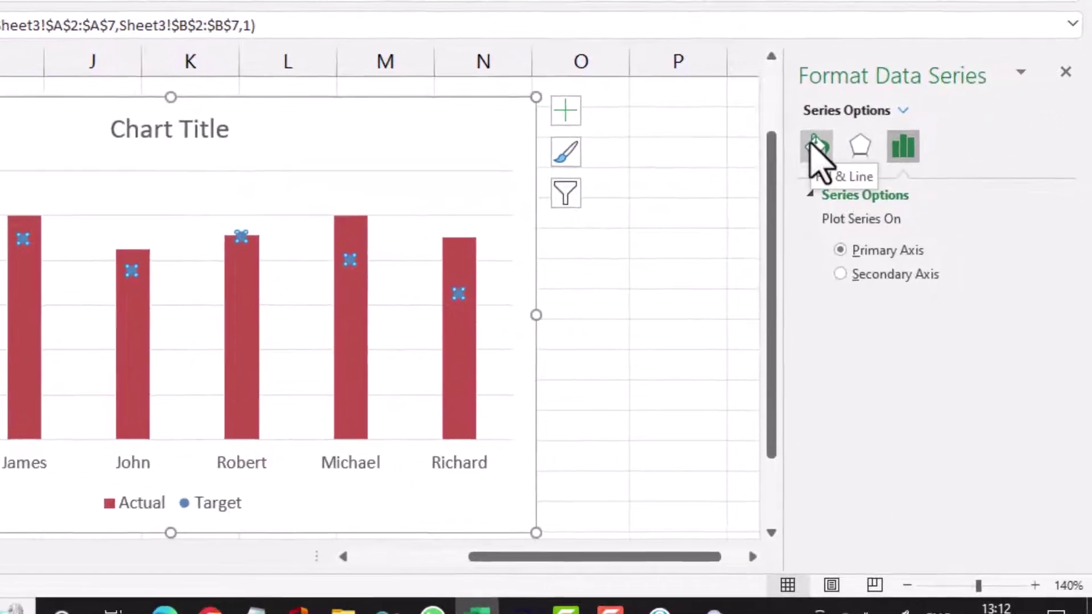
{"action": "left_click", "coordinate": [814, 147]}
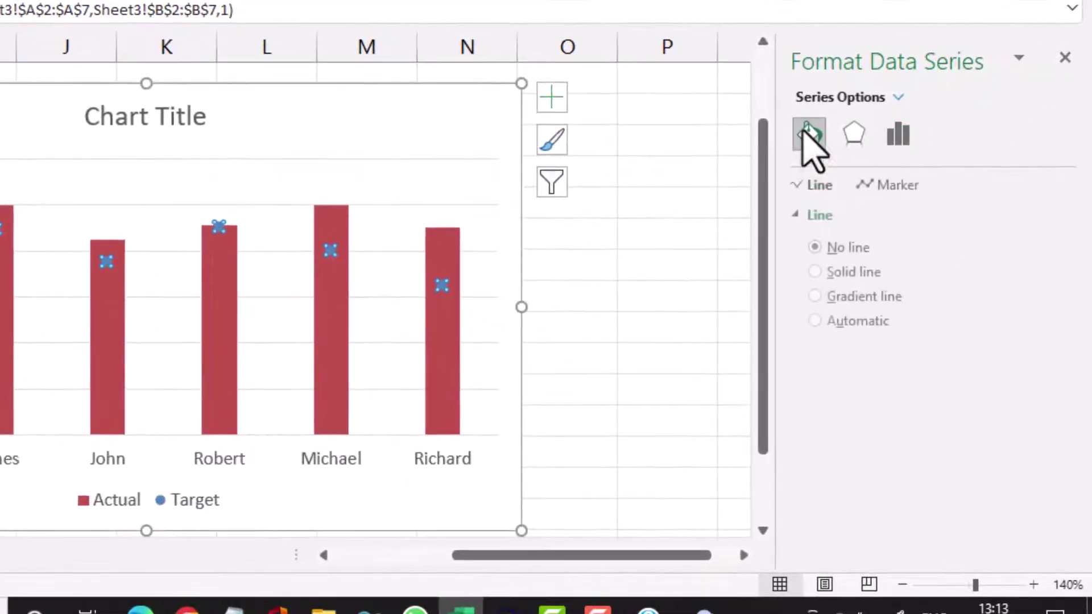
{"action": "left_click", "coordinate": [904, 185]}
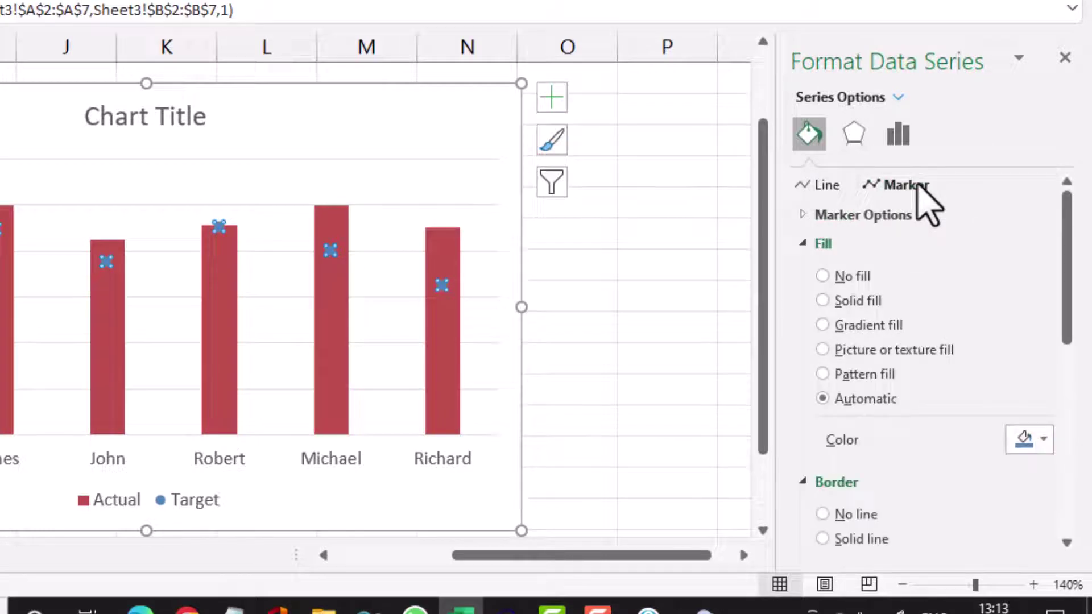
{"action": "left_click", "coordinate": [804, 216]}
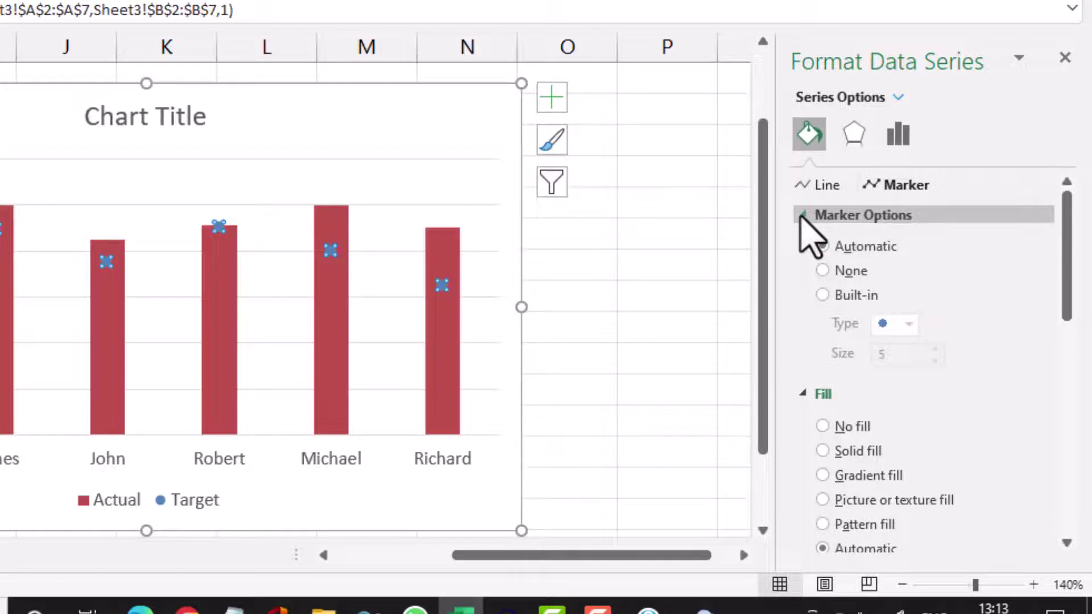
{"action": "left_click", "coordinate": [823, 296]}
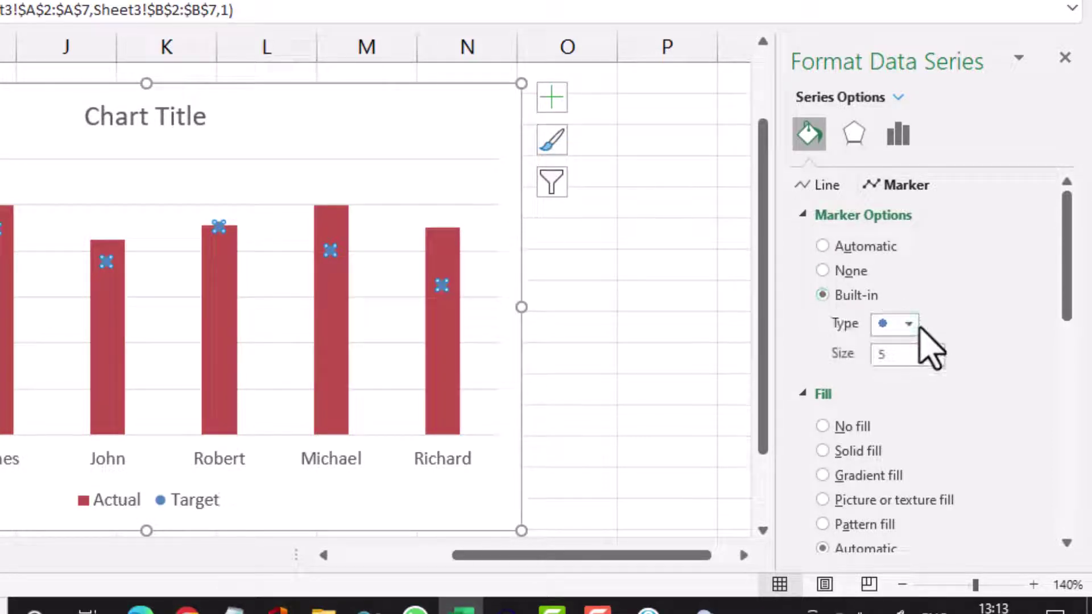
{"action": "left_click", "coordinate": [909, 323]}
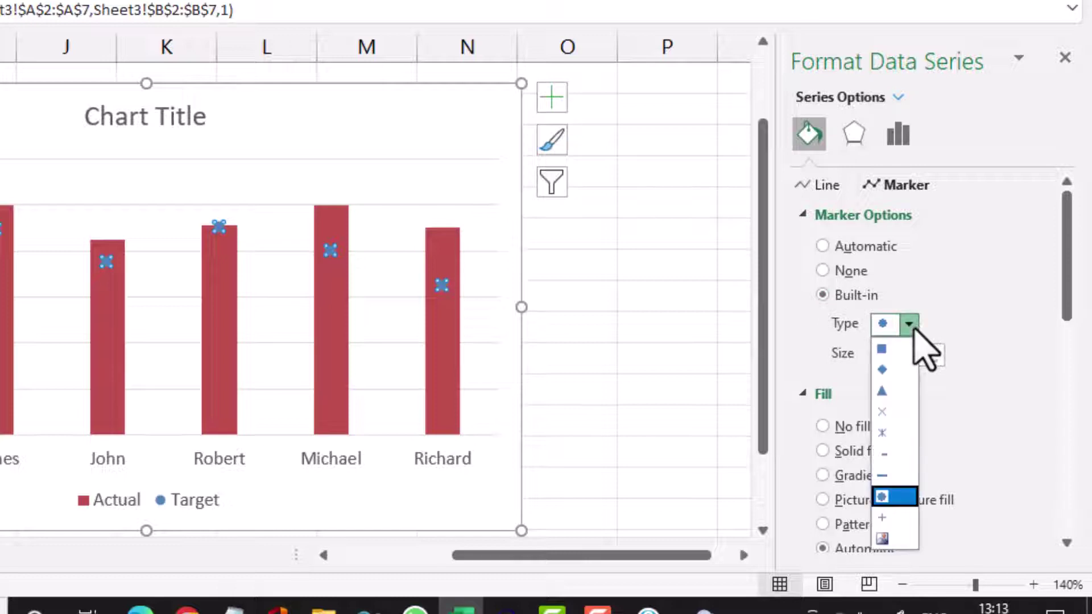
{"action": "left_click", "coordinate": [883, 476]}
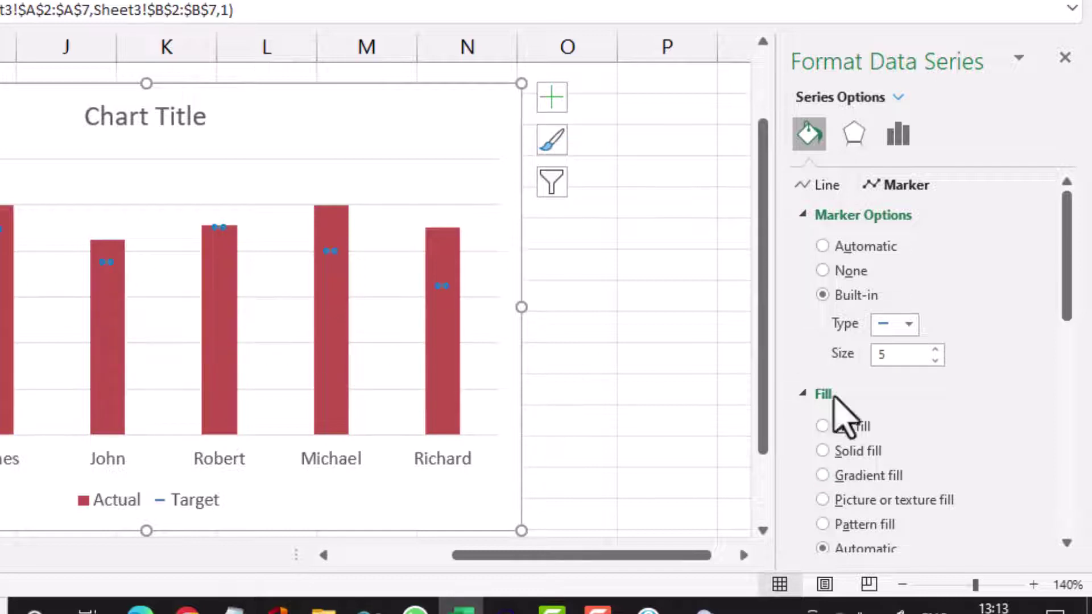
Enlarge the Target dash markers to size 25
{"action": "left_click", "coordinate": [935, 350]}
{"action": "left_click", "coordinate": [935, 350]}
{"action": "left_click", "coordinate": [935, 351]}
{"action": "left_click", "coordinate": [935, 351]}
{"action": "left_click", "coordinate": [935, 351]}
{"action": "left_click", "coordinate": [935, 351]}
{"action": "left_click", "coordinate": [935, 351]}
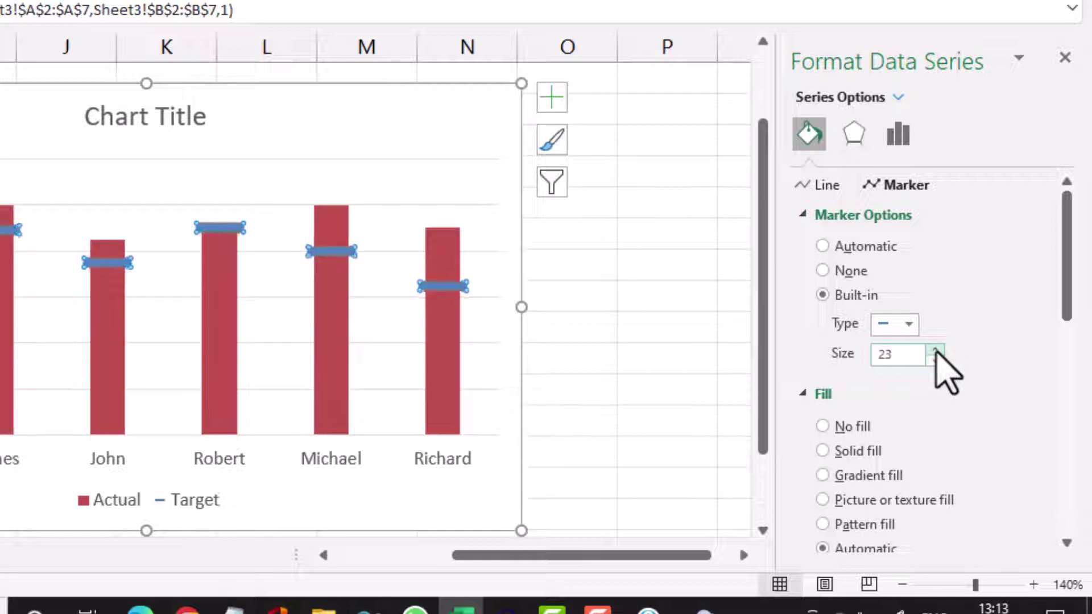
{"action": "left_click", "coordinate": [935, 350]}
{"action": "left_click", "coordinate": [935, 350]}
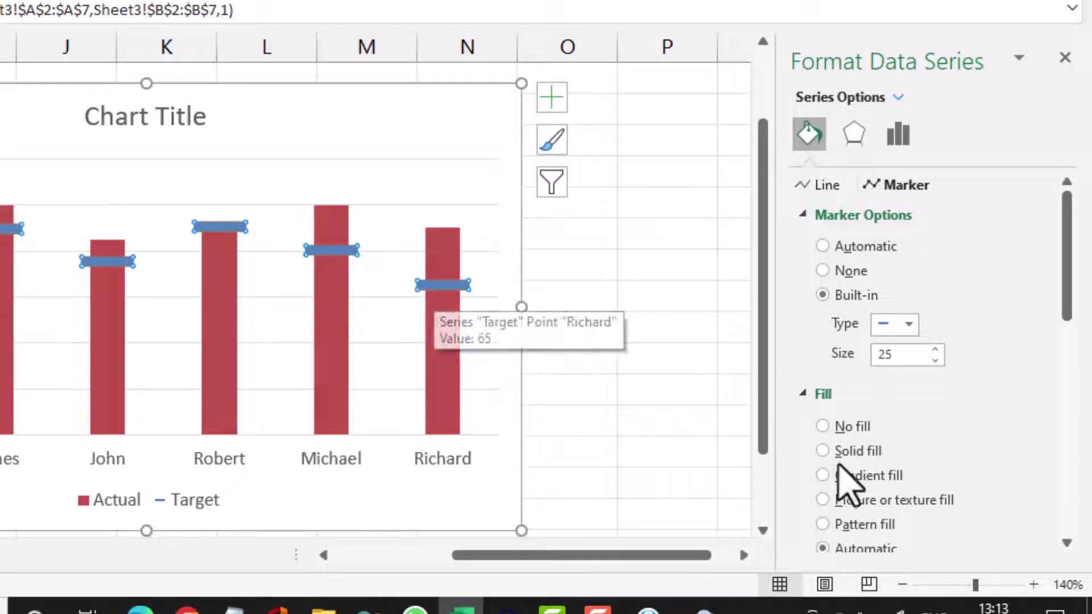
{"action": "scroll", "coordinate": [939, 432], "scroll_direction": "down", "scroll_amount": 2}
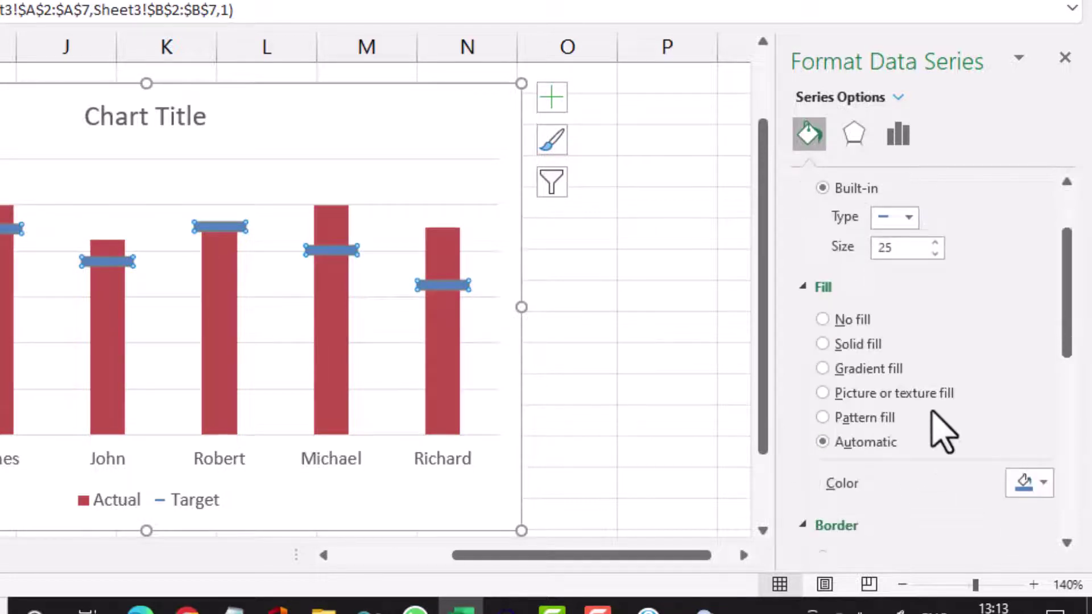
Give the Target dash markers a red fill and a red border
{"action": "left_click", "coordinate": [1044, 485]}
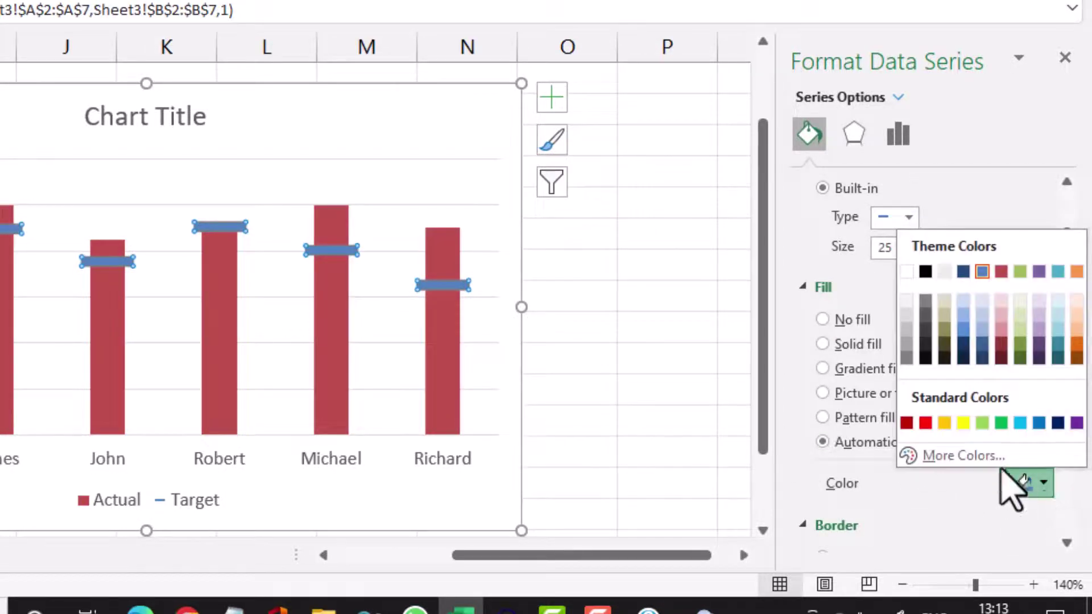
{"action": "left_click", "coordinate": [926, 422]}
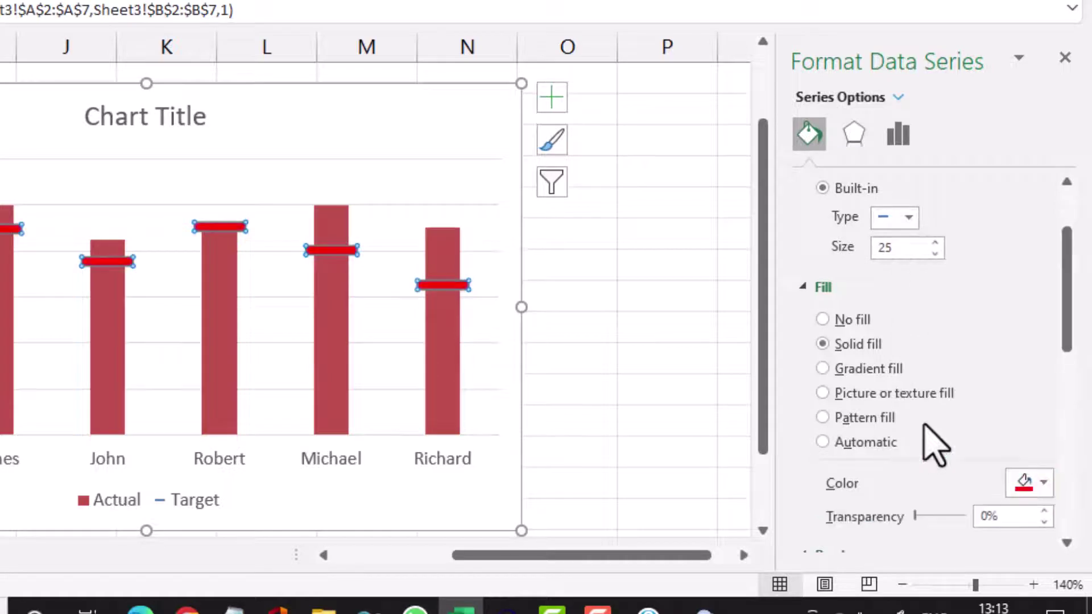
{"action": "scroll", "coordinate": [936, 443], "scroll_direction": "down", "scroll_amount": 4}
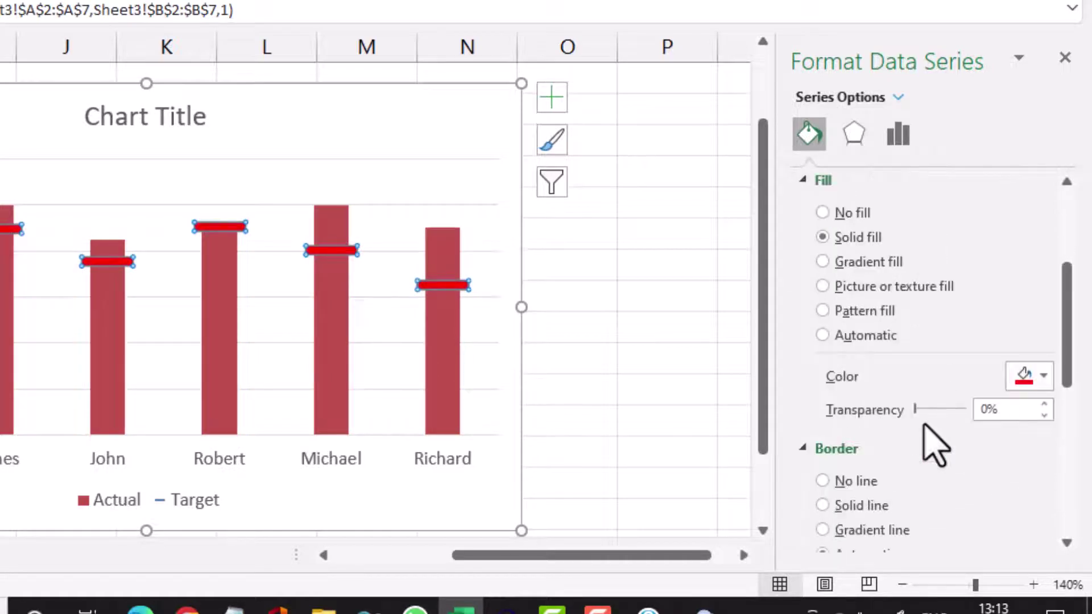
{"action": "left_click", "coordinate": [1044, 488]}
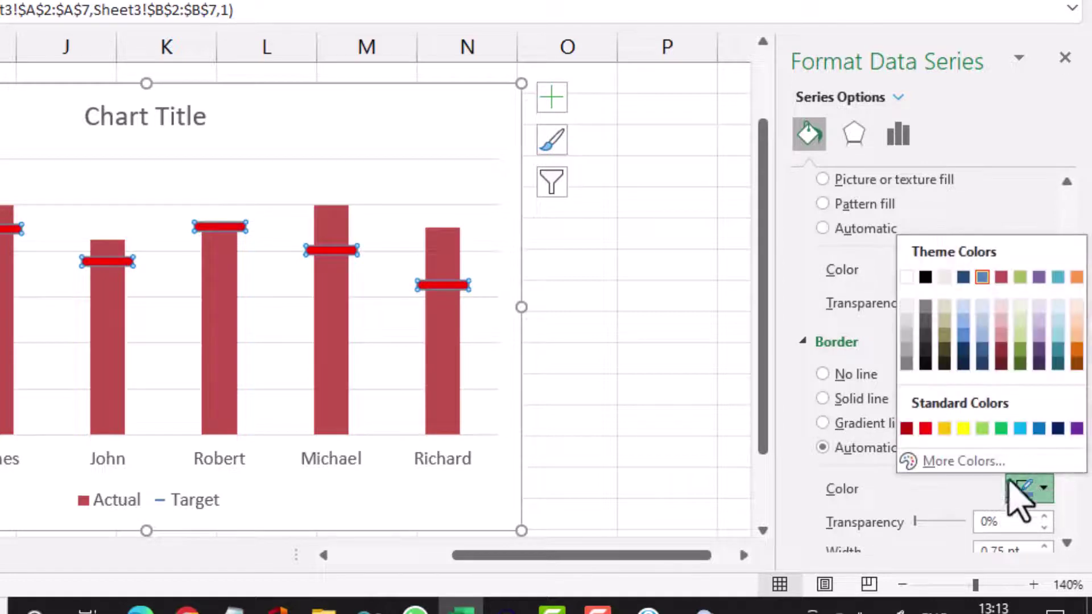
{"action": "left_click", "coordinate": [925, 428]}
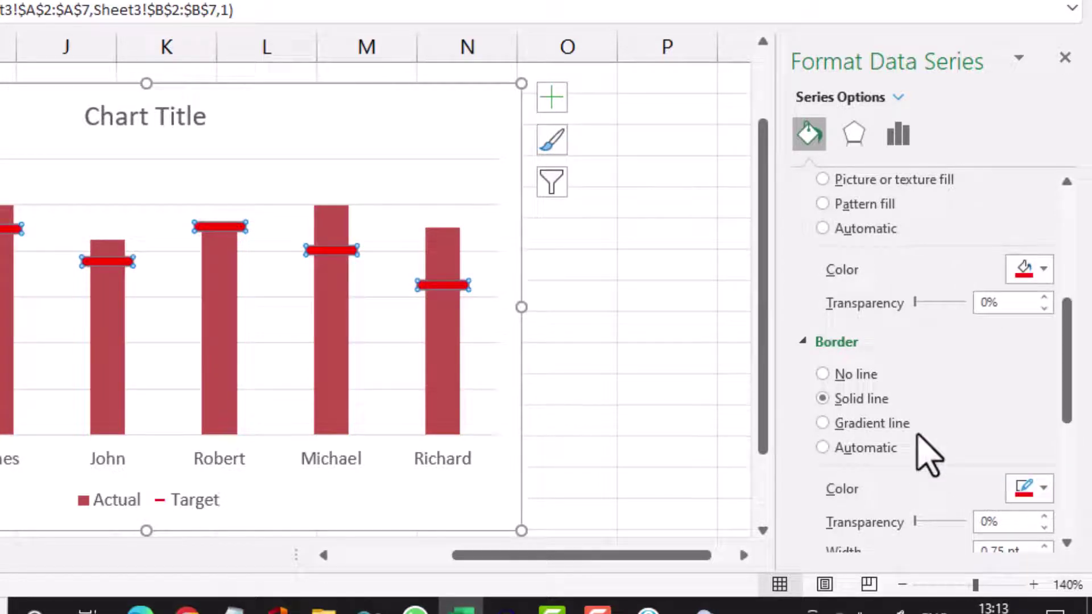
{"action": "mouse_move", "coordinate": [433, 392]}
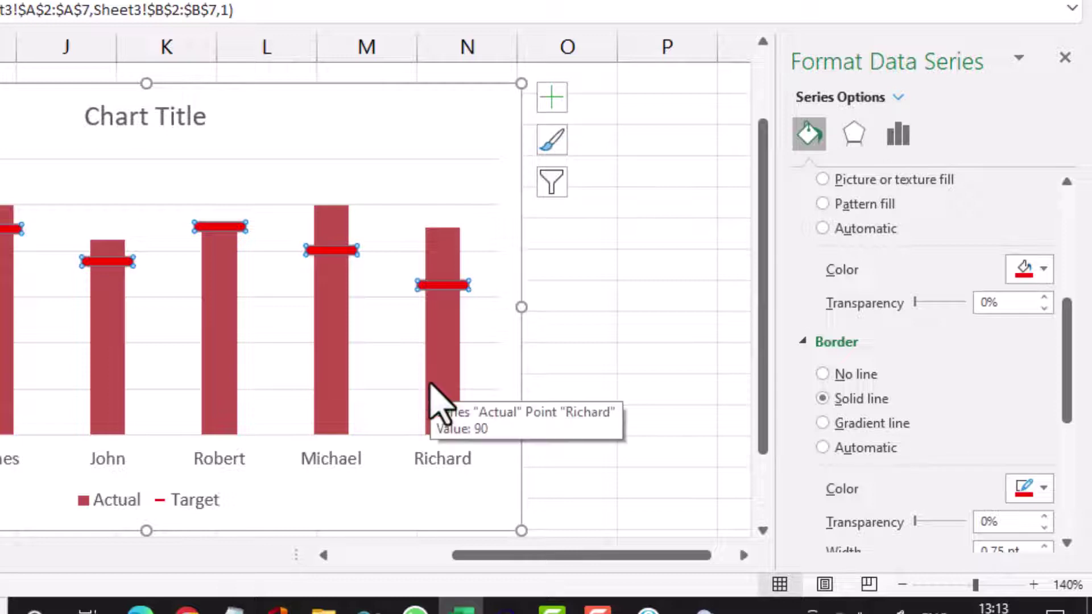
{"action": "left_click", "coordinate": [431, 385]}
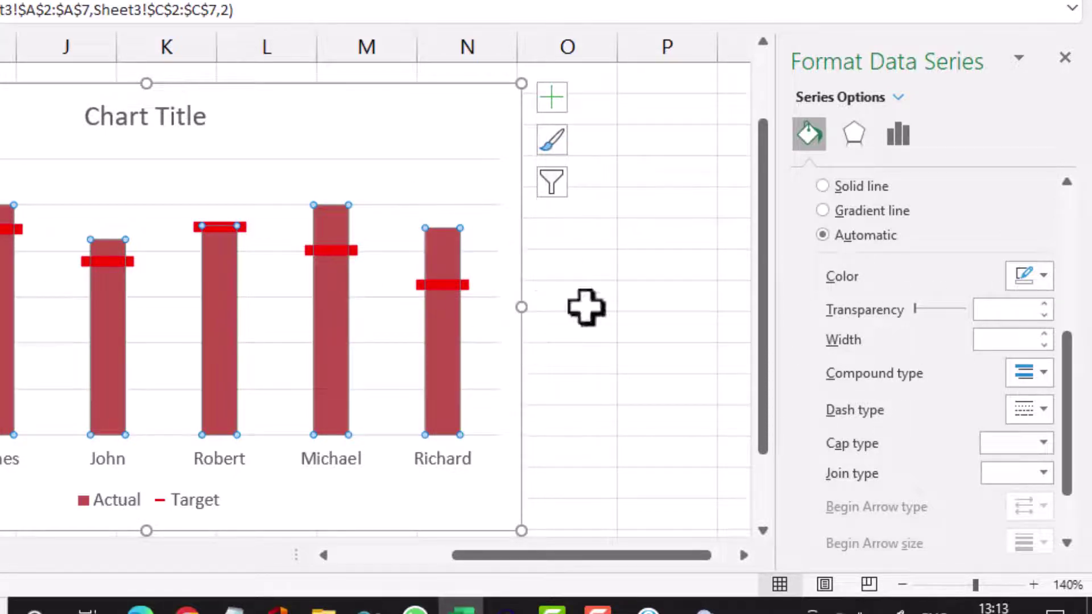
Fill the Actual columns with a dark purple theme colour
{"action": "scroll", "coordinate": [840, 195], "scroll_direction": "up", "scroll_amount": 3}
{"action": "scroll", "coordinate": [867, 238], "scroll_direction": "up", "scroll_amount": 2}
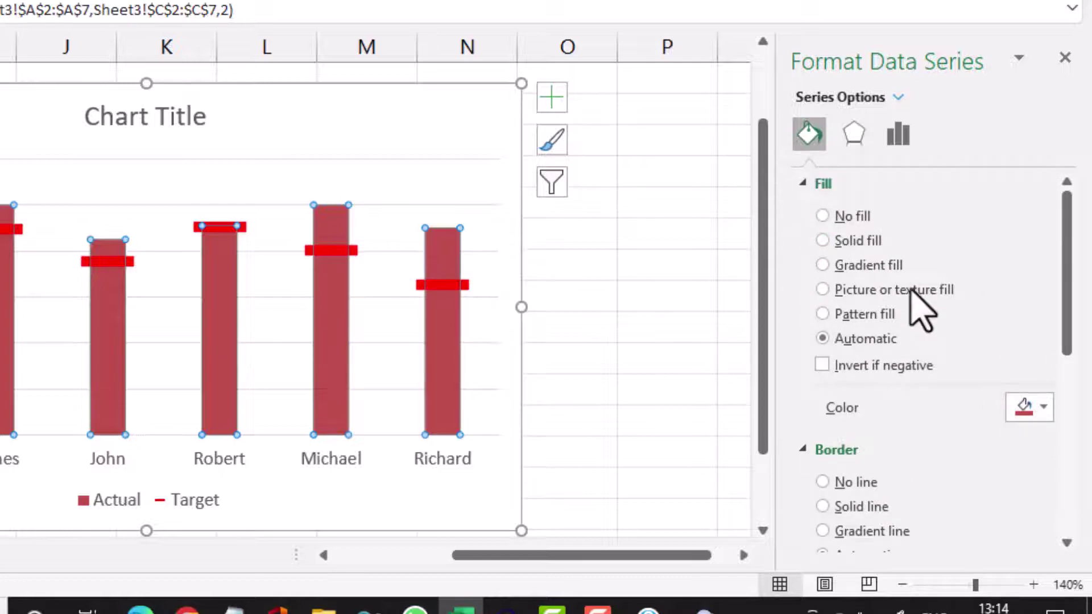
{"action": "left_click", "coordinate": [1048, 407]}
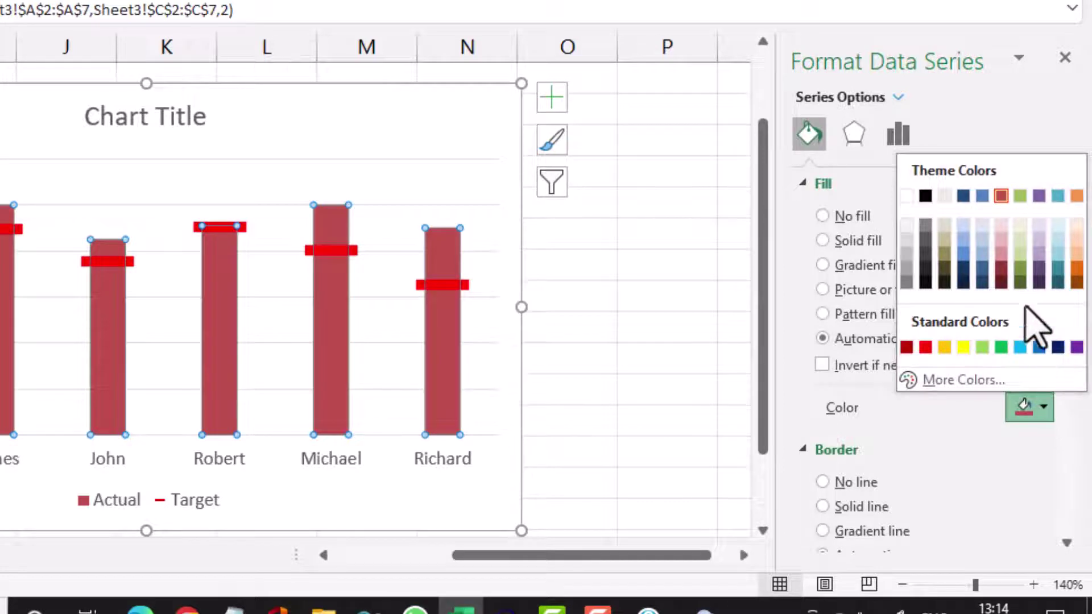
{"action": "left_click", "coordinate": [1041, 266]}
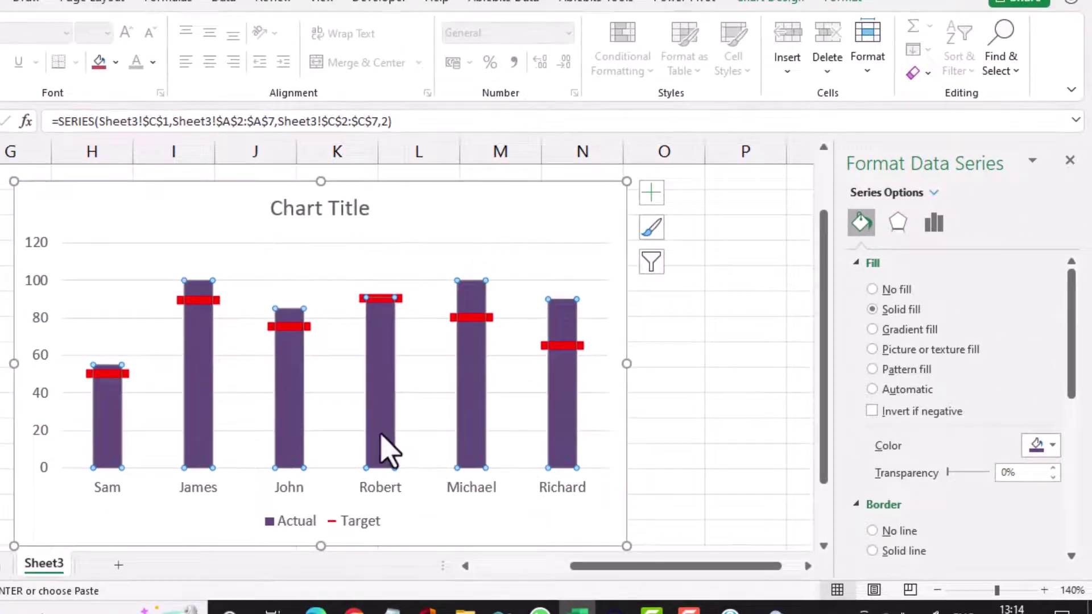
{"action": "mouse_move", "coordinate": [380, 435]}
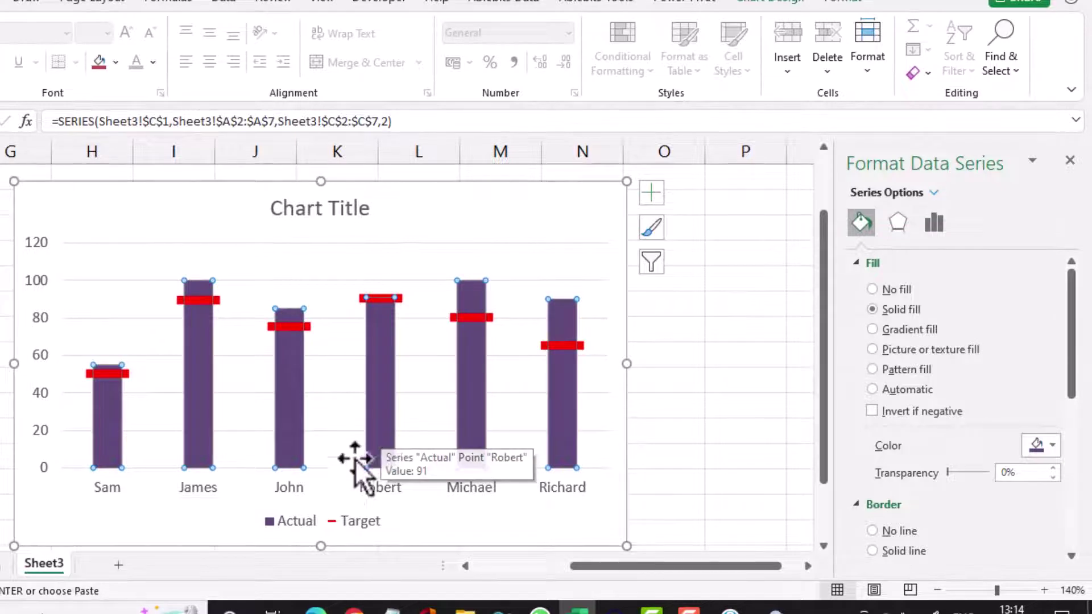
Add Inside Base data labels to the Actual columns
{"action": "mouse_move", "coordinate": [109, 465]}
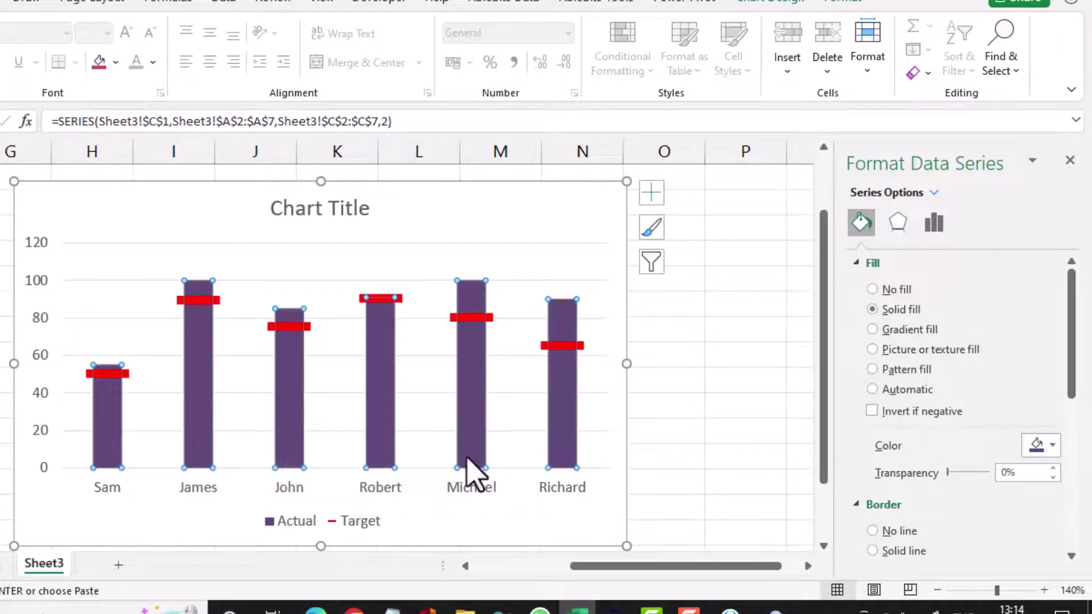
{"action": "mouse_move", "coordinate": [468, 467]}
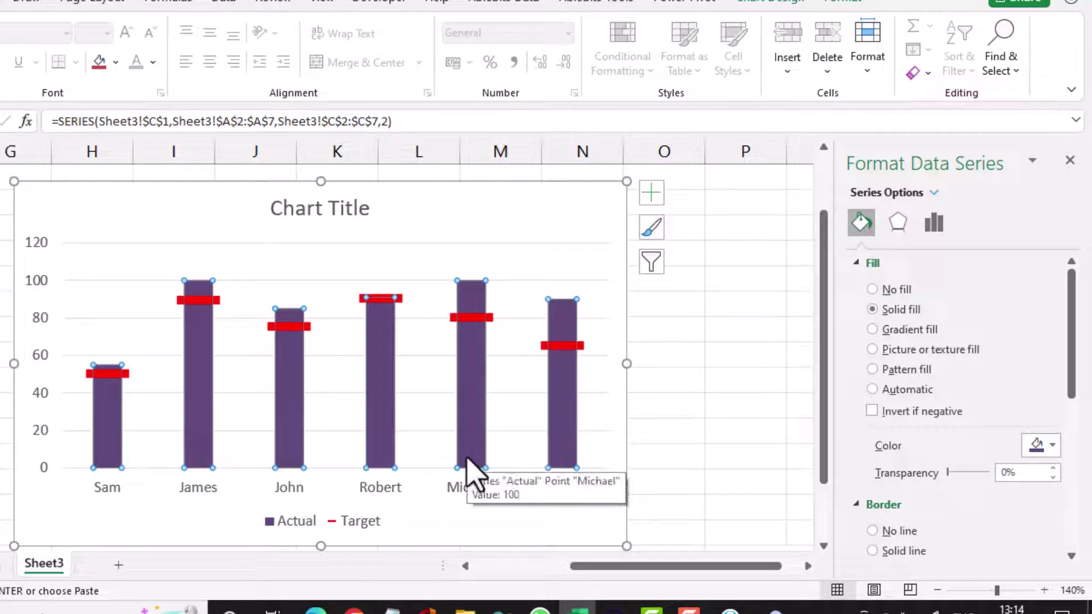
{"action": "left_click", "coordinate": [652, 193]}
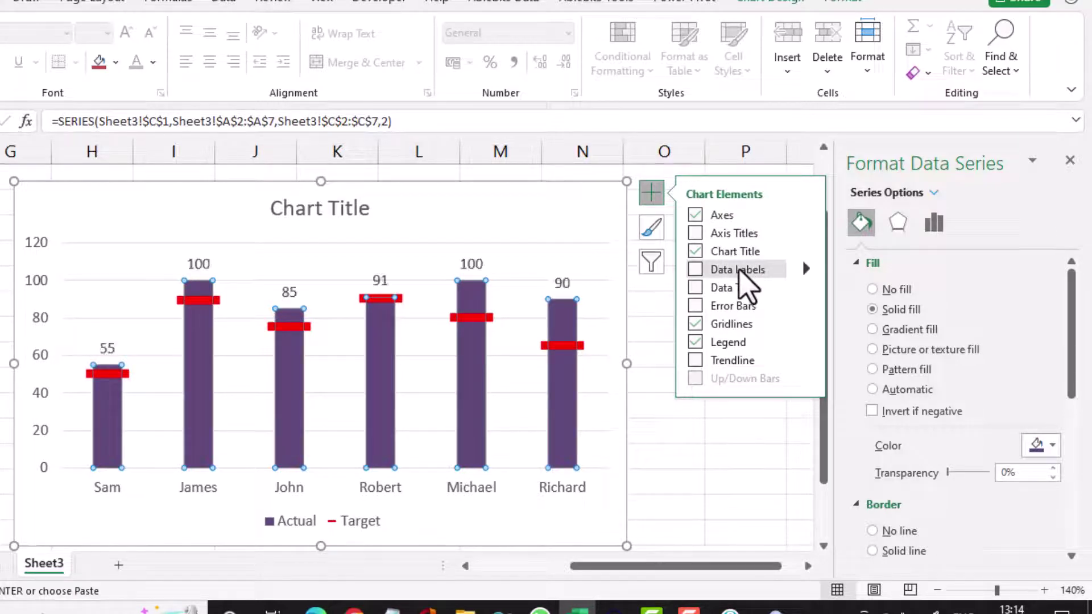
{"action": "left_click", "coordinate": [805, 265]}
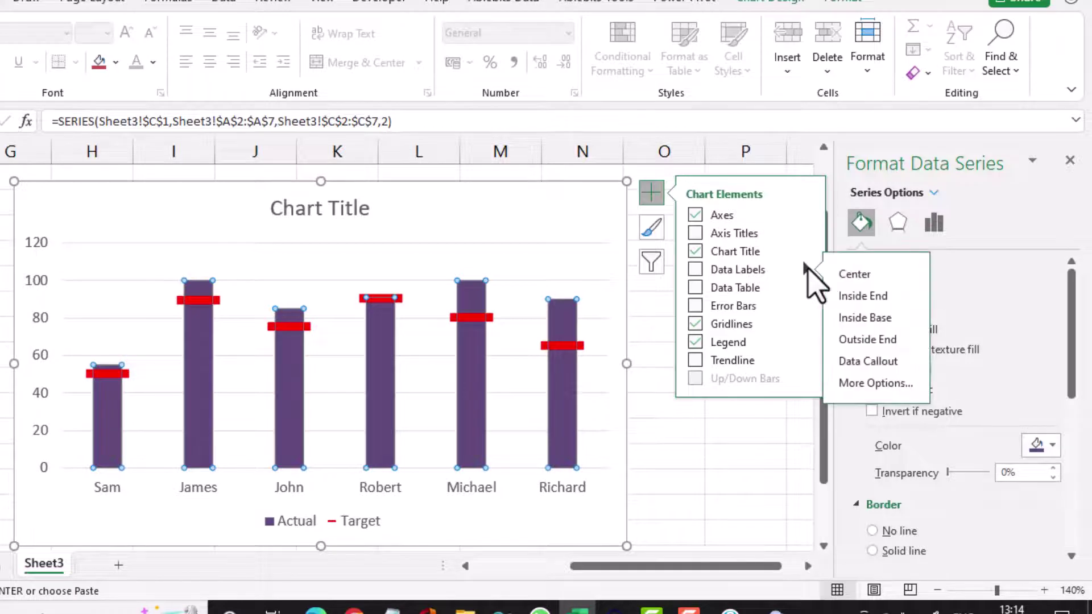
{"action": "left_click", "coordinate": [872, 318]}
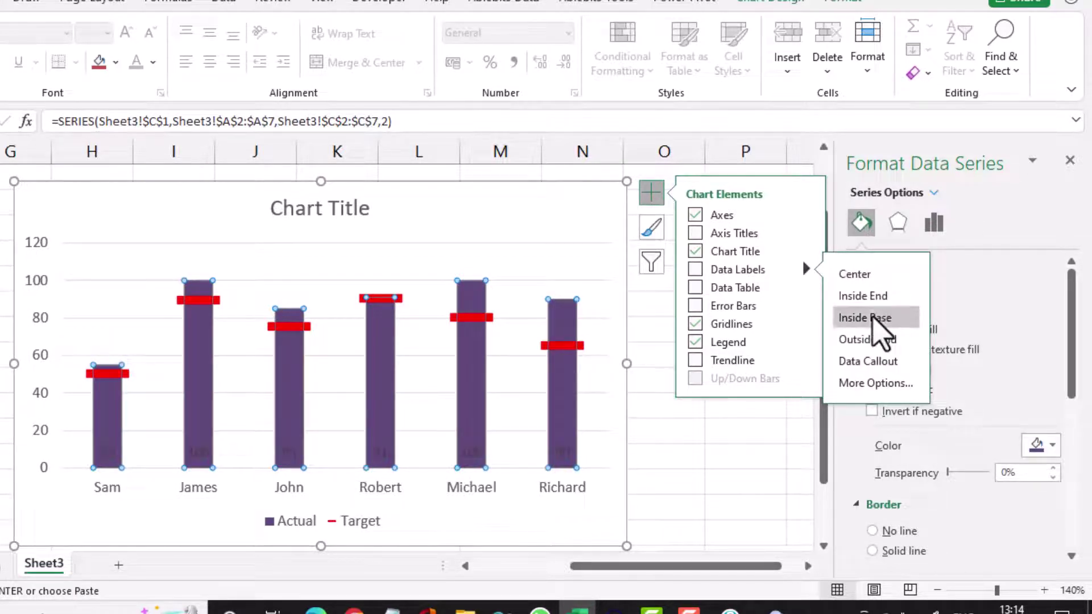
{"action": "left_click", "coordinate": [561, 453]}
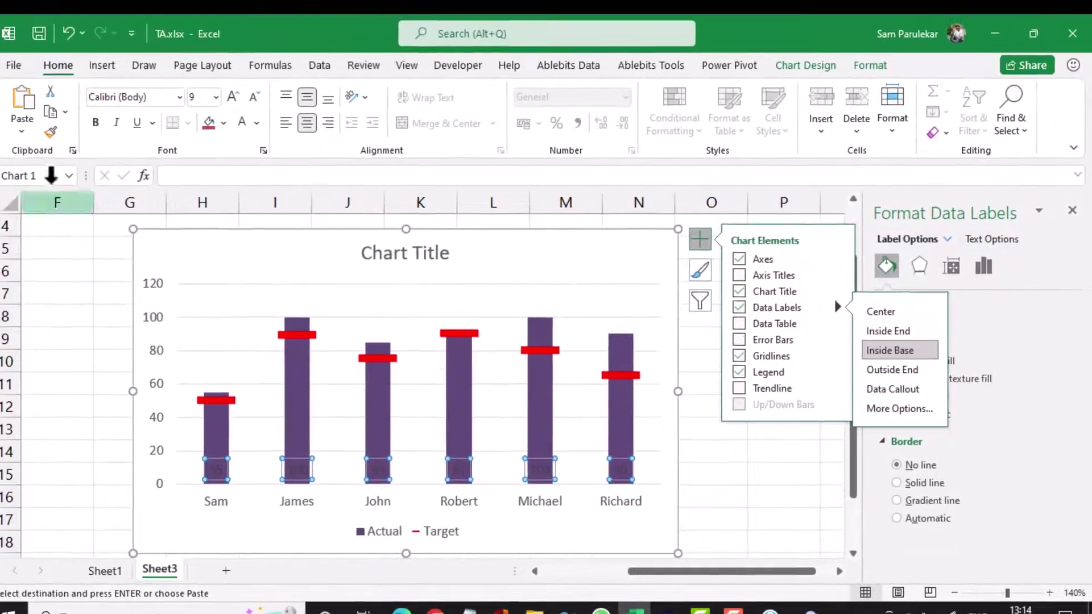
Set the Actual value labels' font colour to white
{"action": "left_click", "coordinate": [244, 127]}
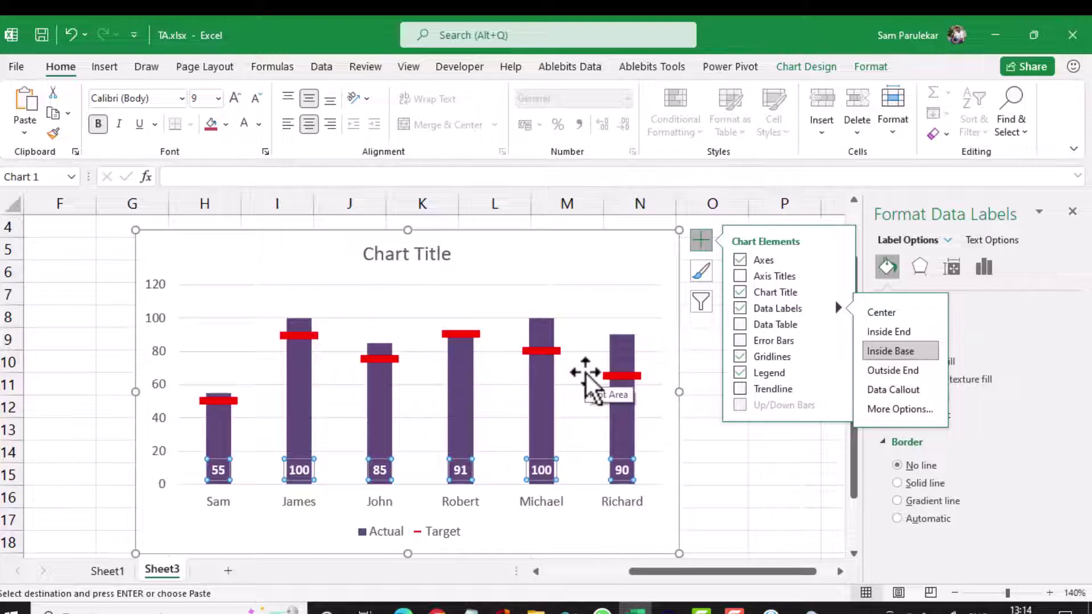
{"action": "left_click", "coordinate": [555, 351]}
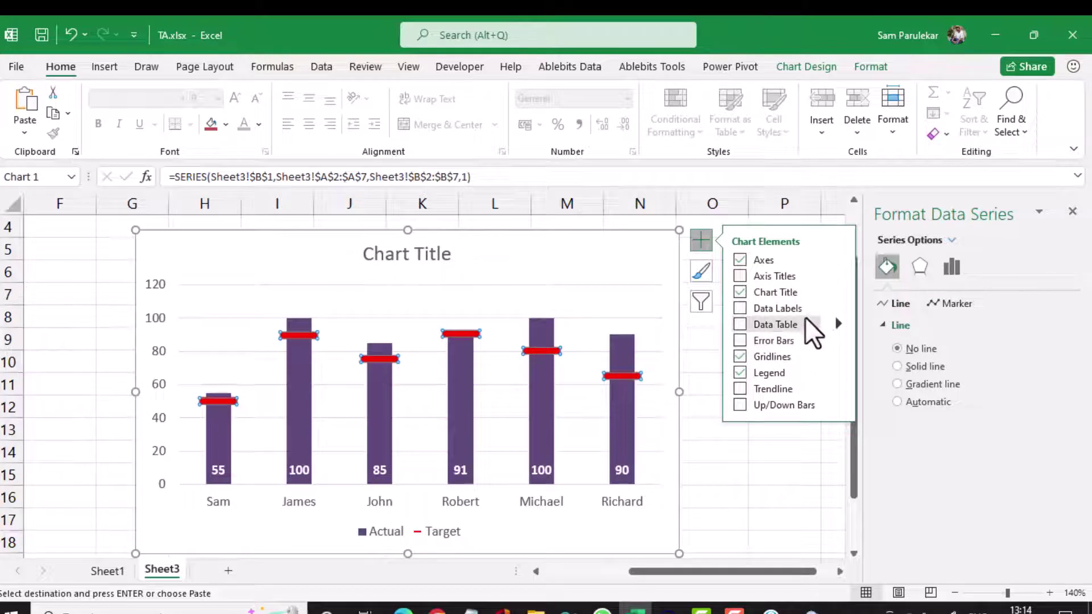
Add Right-positioned data labels to the Target dash markers
{"action": "left_click", "coordinate": [836, 307]}
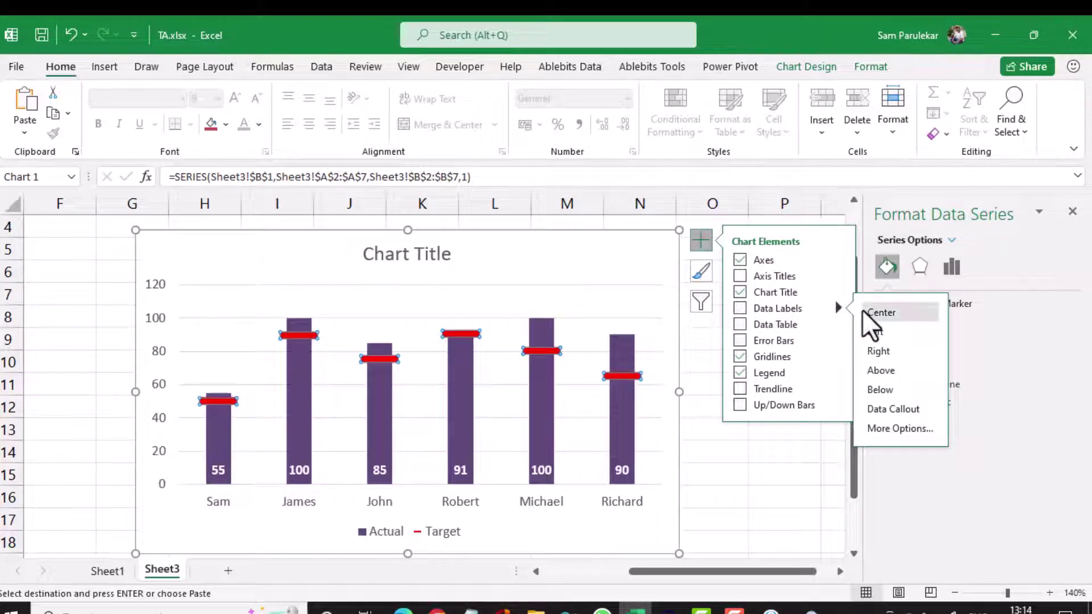
{"action": "left_click", "coordinate": [872, 357]}
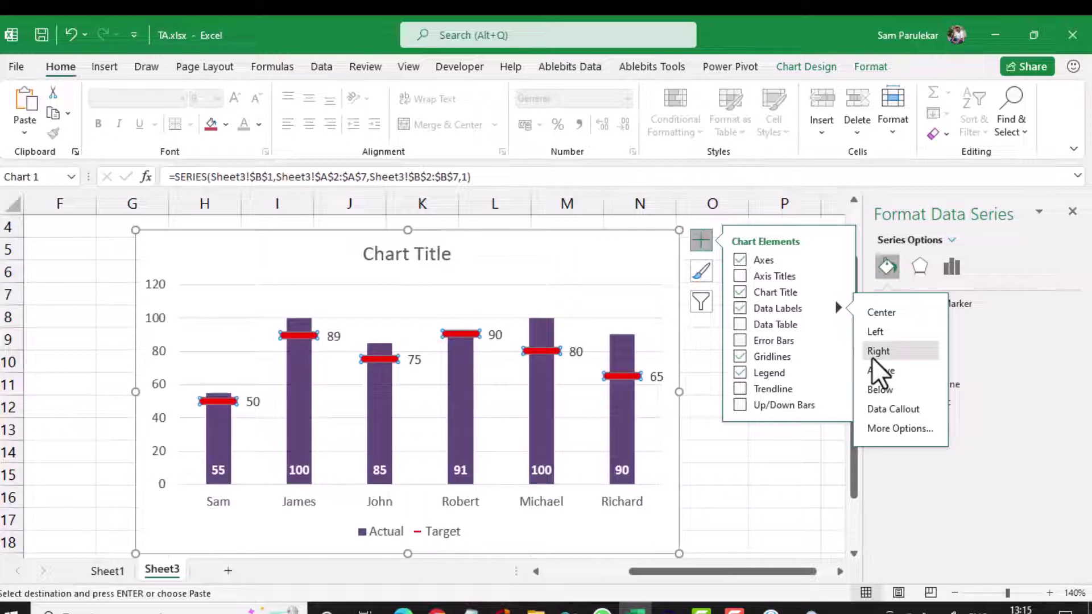
{"action": "left_click", "coordinate": [758, 464]}
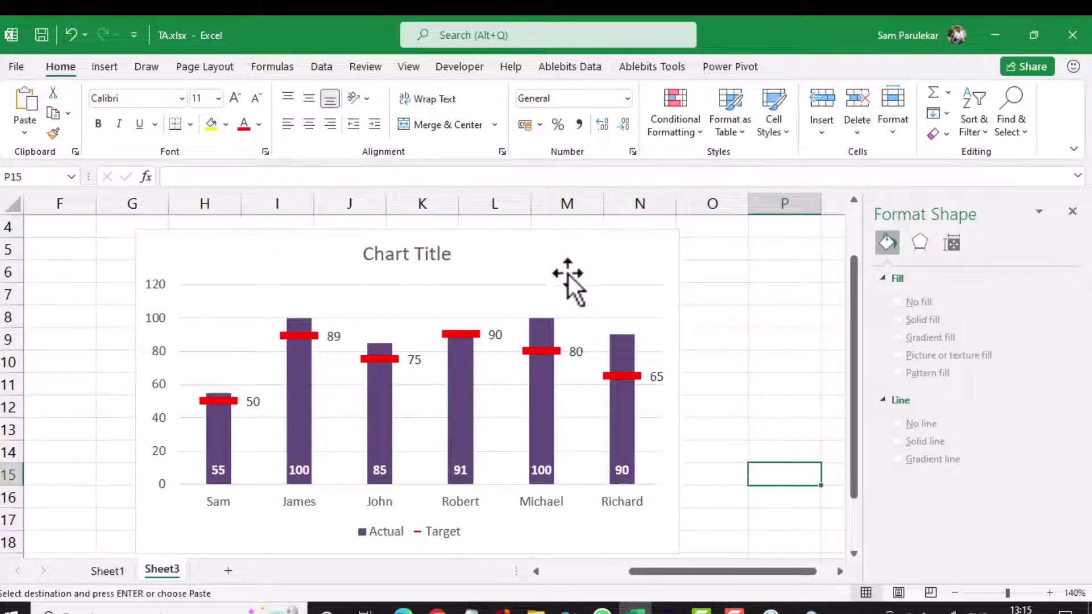
Remove the major gridlines and delete the vertical 0–120 value axis
{"action": "left_click", "coordinate": [631, 286]}
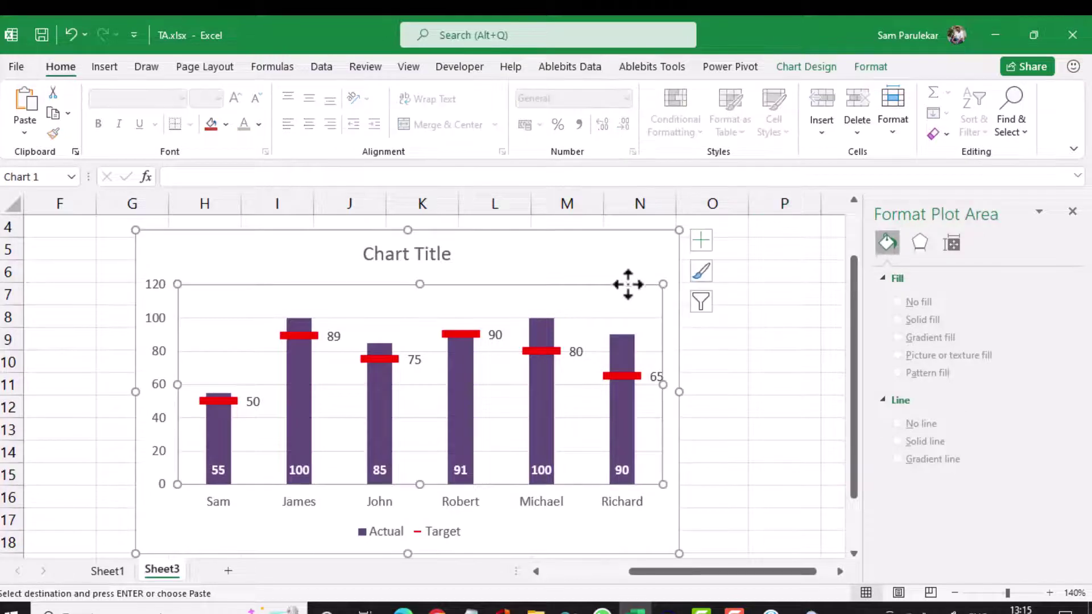
{"action": "left_click", "coordinate": [633, 318]}
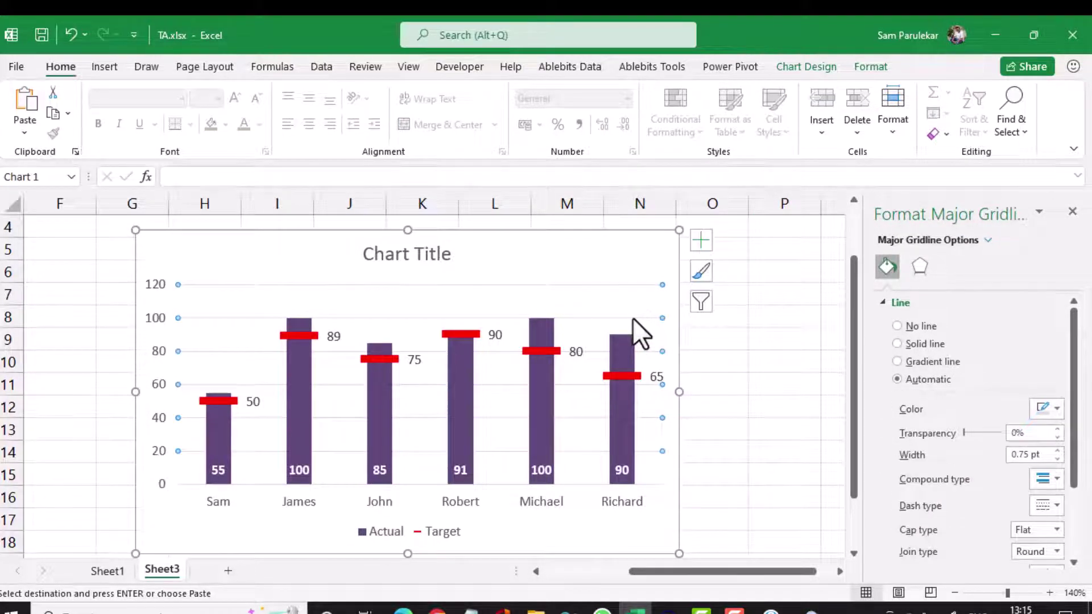
{"action": "key", "text": "Escape"}
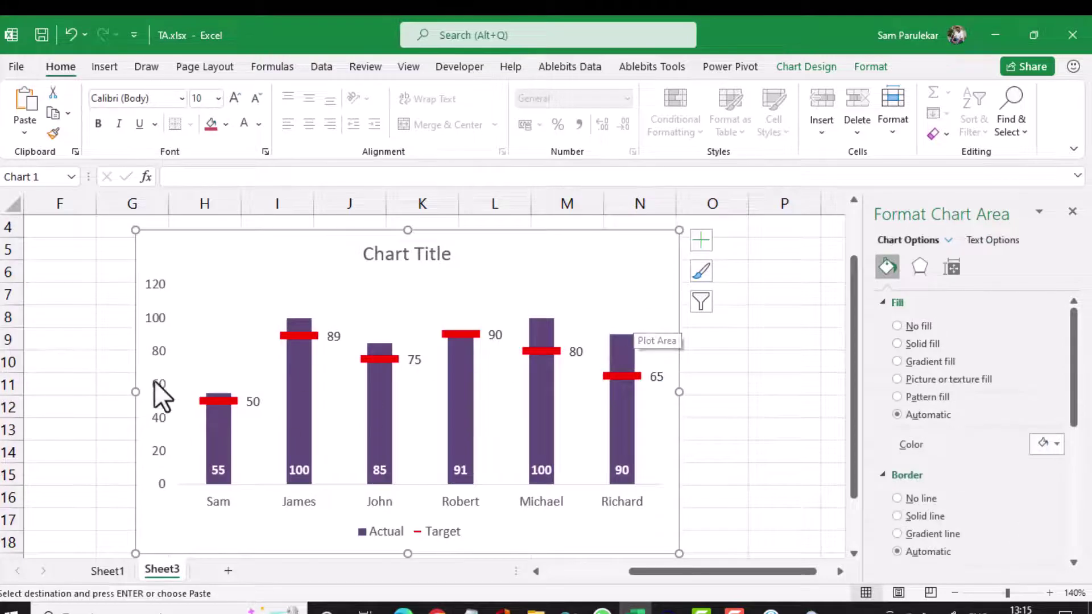
{"action": "left_click", "coordinate": [155, 288]}
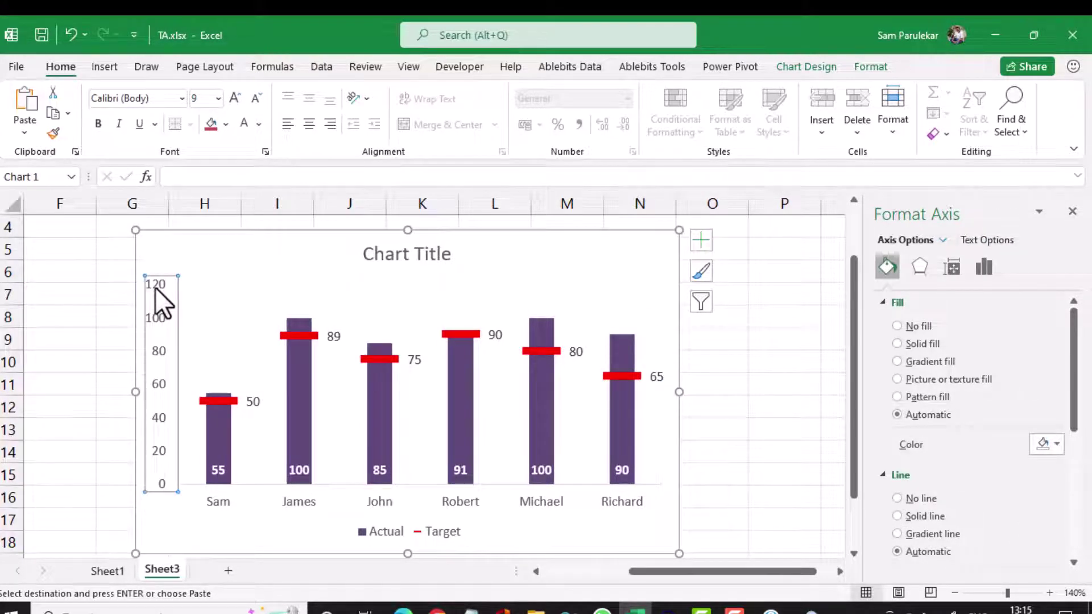
{"action": "key", "text": "Delete"}
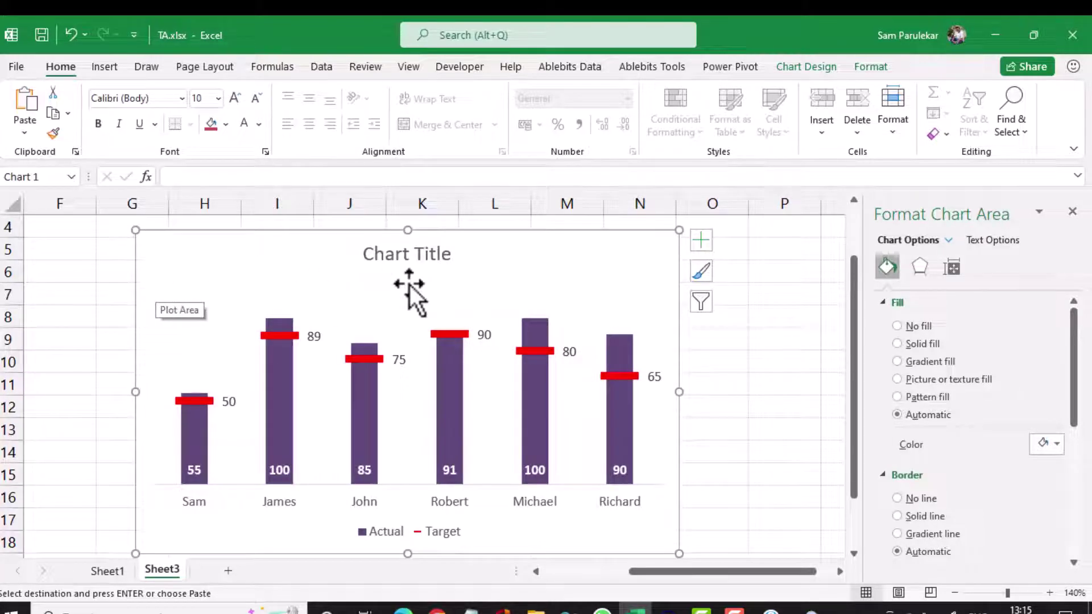
Replace the placeholder chart title with 'Target v/s Actuals' and close the Format Chart Title pane
{"action": "left_click", "coordinate": [398, 256]}
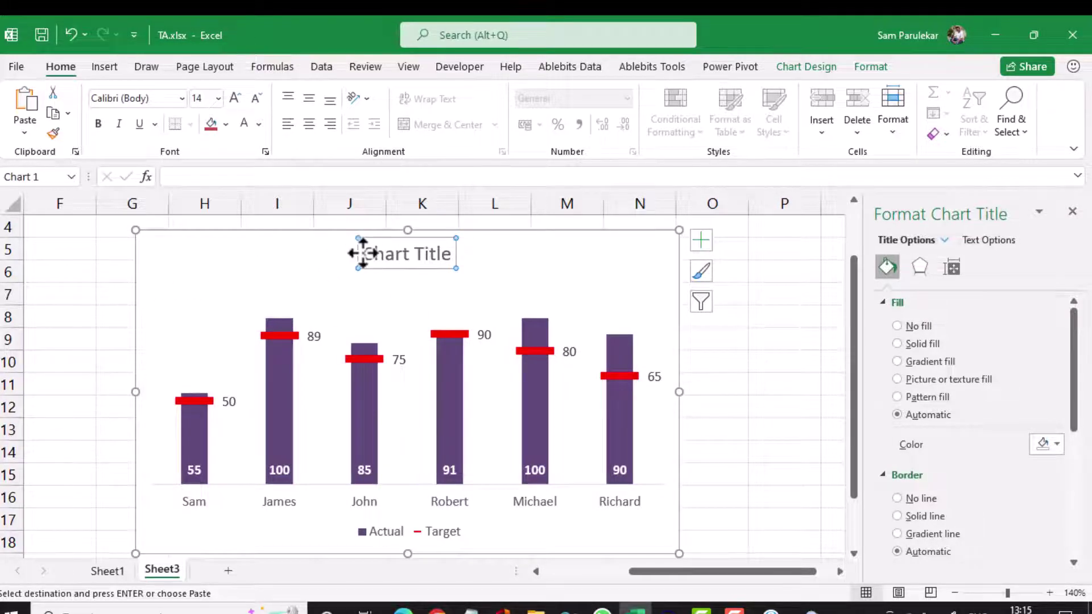
{"action": "left_click_drag", "start_coordinate": [364, 254], "coordinate": [497, 251]}
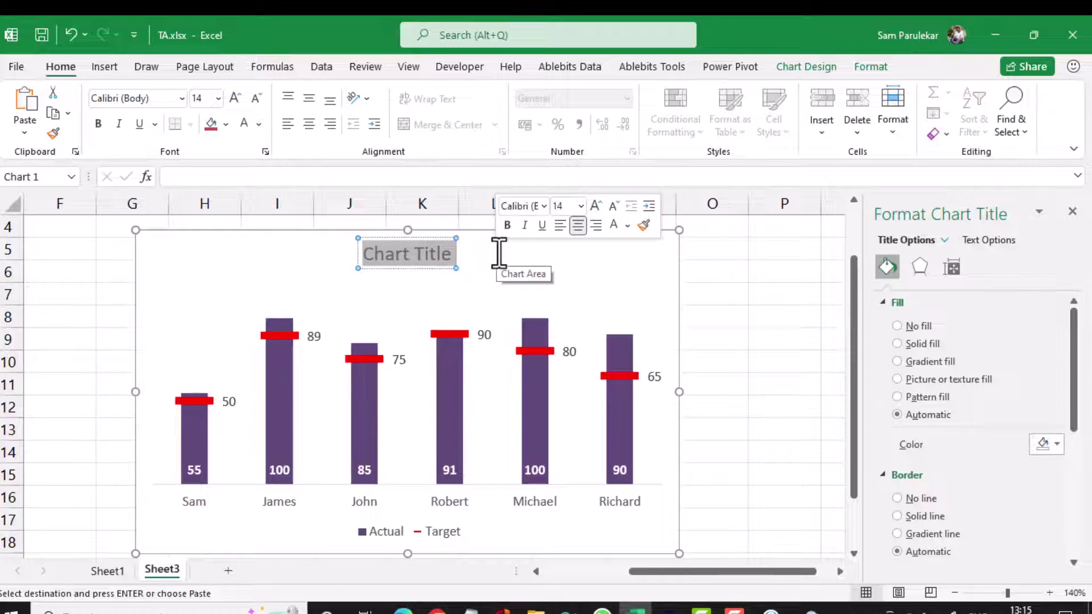
{"action": "type", "text": "tARGE"}
{"action": "key", "text": "BackSpace"}
{"action": "key", "text": "BackSpace"}
{"action": "key", "text": "BackSpace"}
{"action": "key", "text": "BackSpace"}
{"action": "key", "text": "BackSpace"}
{"action": "type", "text": "Target v/s Actuals"}
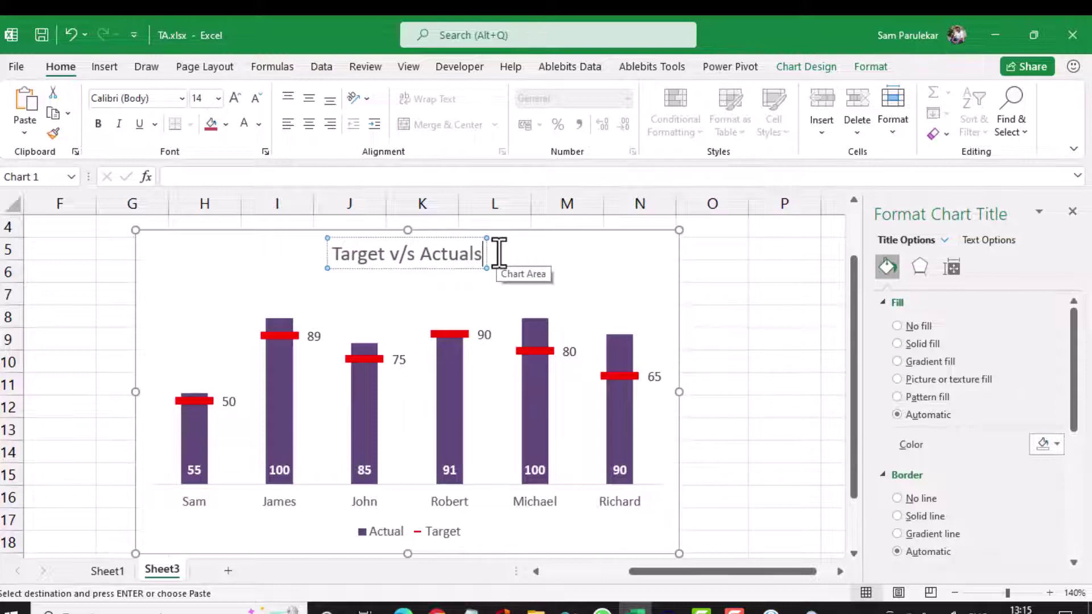
{"action": "left_click", "coordinate": [1068, 211]}
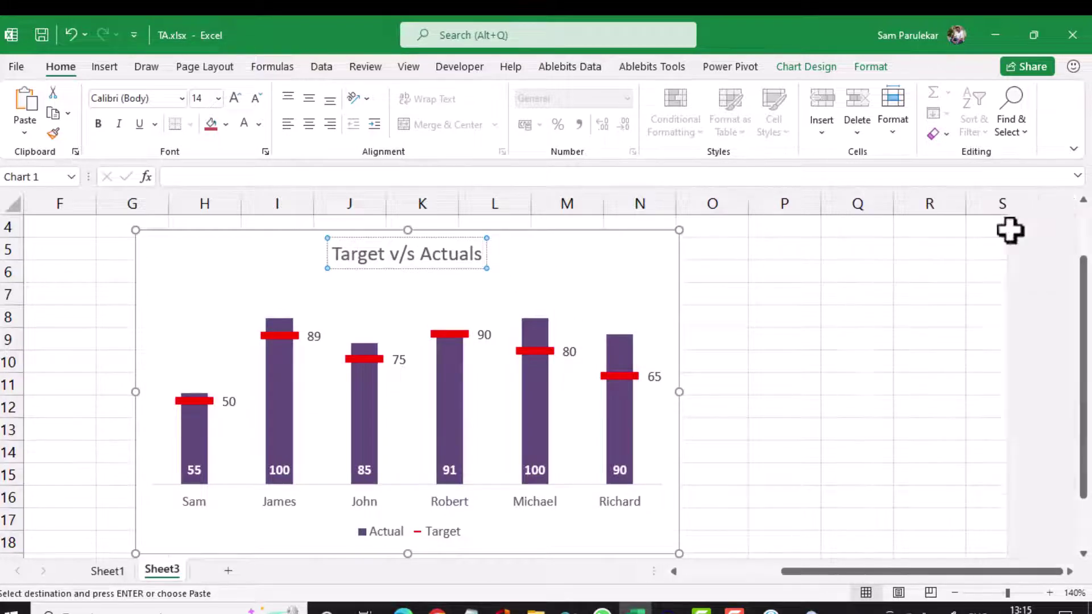
Zoom out to 120% and scroll left to show the Salesman, Target and Actual table beside the chart
{"action": "left_click", "coordinate": [955, 593]}
{"action": "left_click", "coordinate": [955, 593]}
{"action": "scroll", "coordinate": [141, 374], "scroll_direction": "up", "scroll_amount": 1}
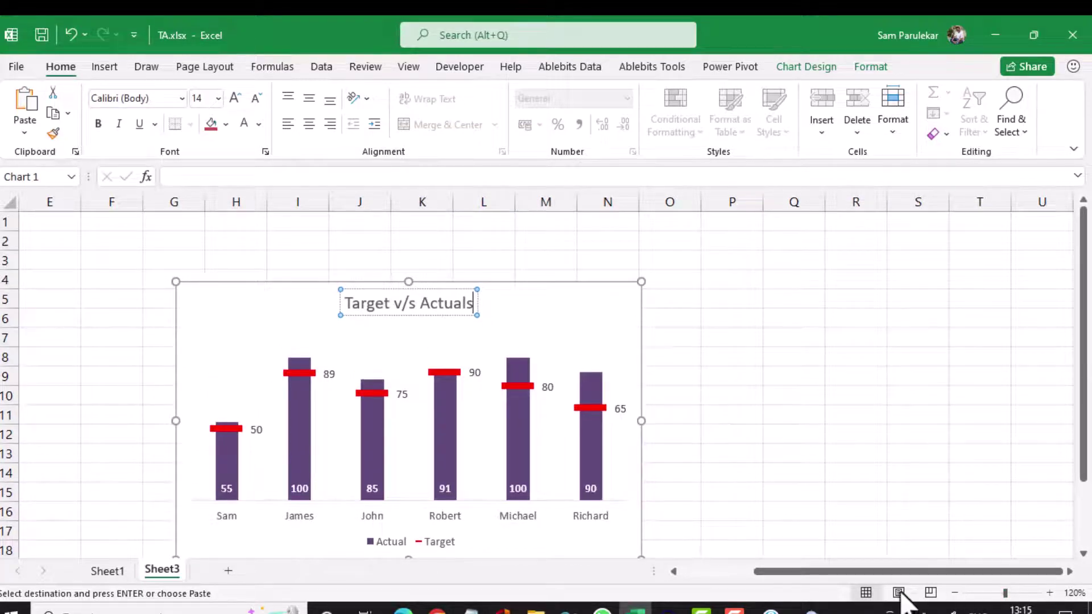
{"action": "left_click_drag", "start_coordinate": [798, 573], "coordinate": [660, 576]}
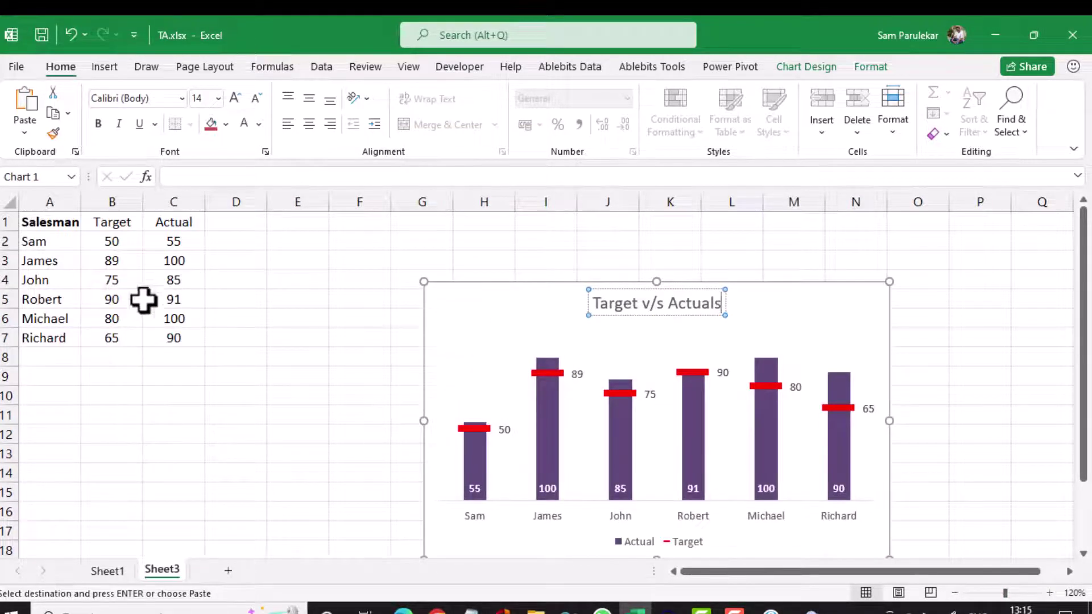
{"action": "left_click", "coordinate": [116, 260]}
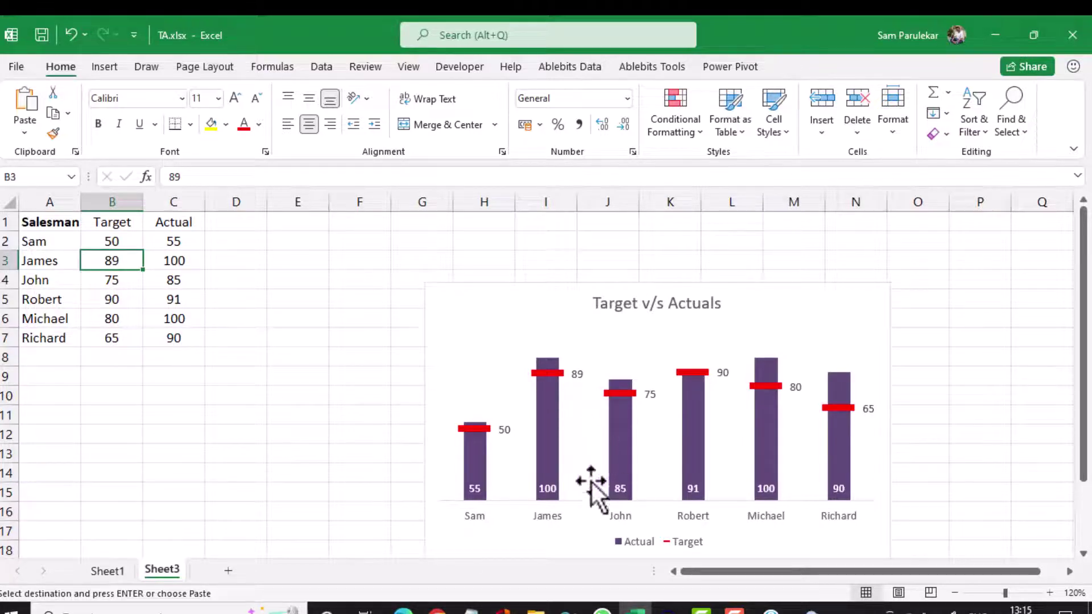
Change James's Actual value in C3 from 100 to 70
{"action": "mouse_move", "coordinate": [541, 439]}
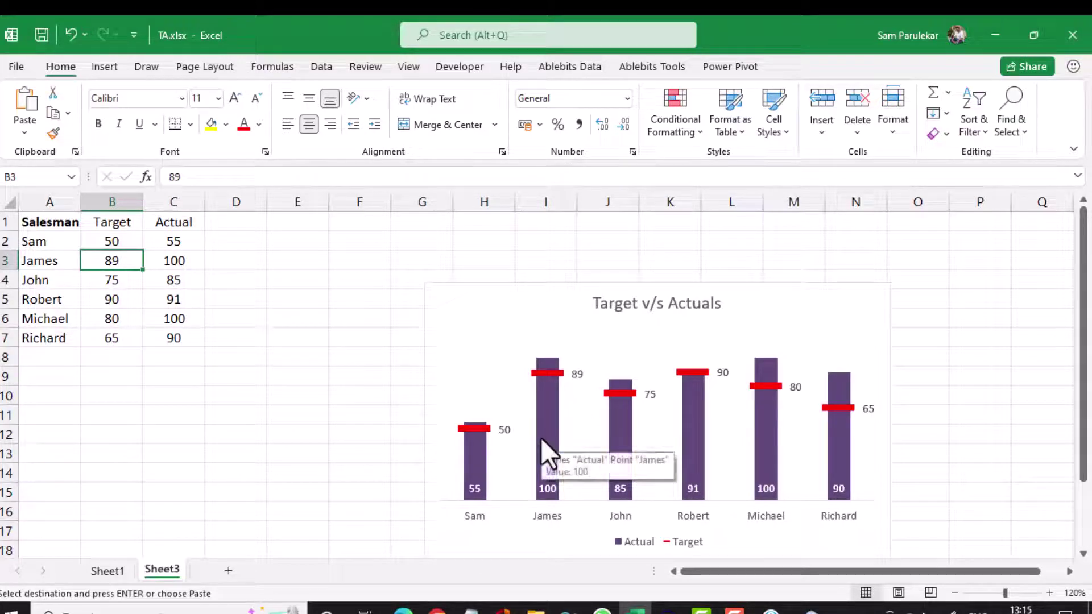
{"action": "left_click", "coordinate": [167, 260]}
{"action": "key", "text": "Escape"}
{"action": "type", "text": "70"}
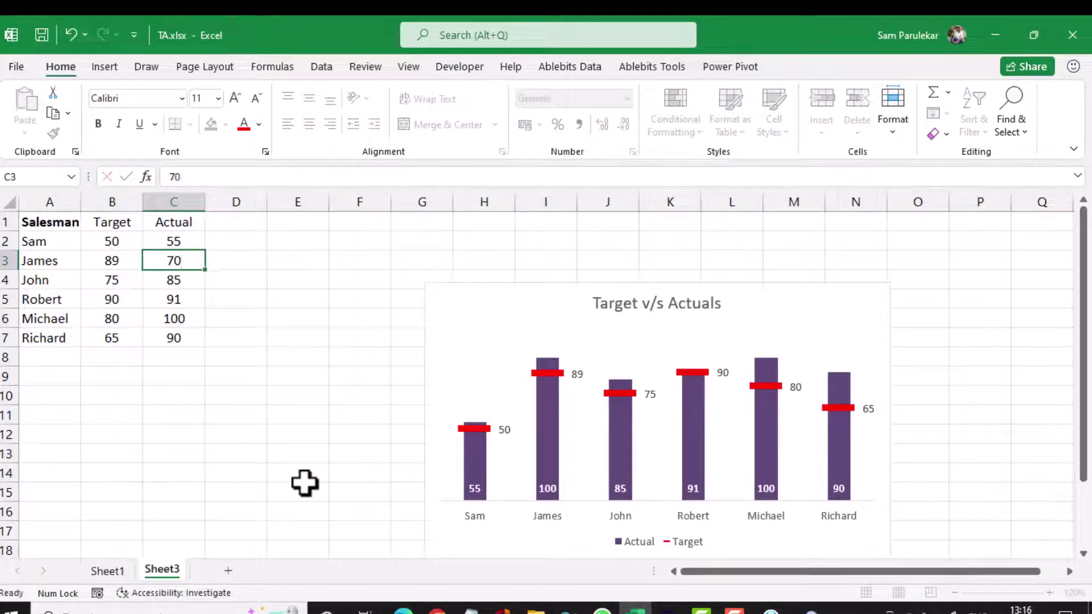
{"action": "key", "text": "Return"}
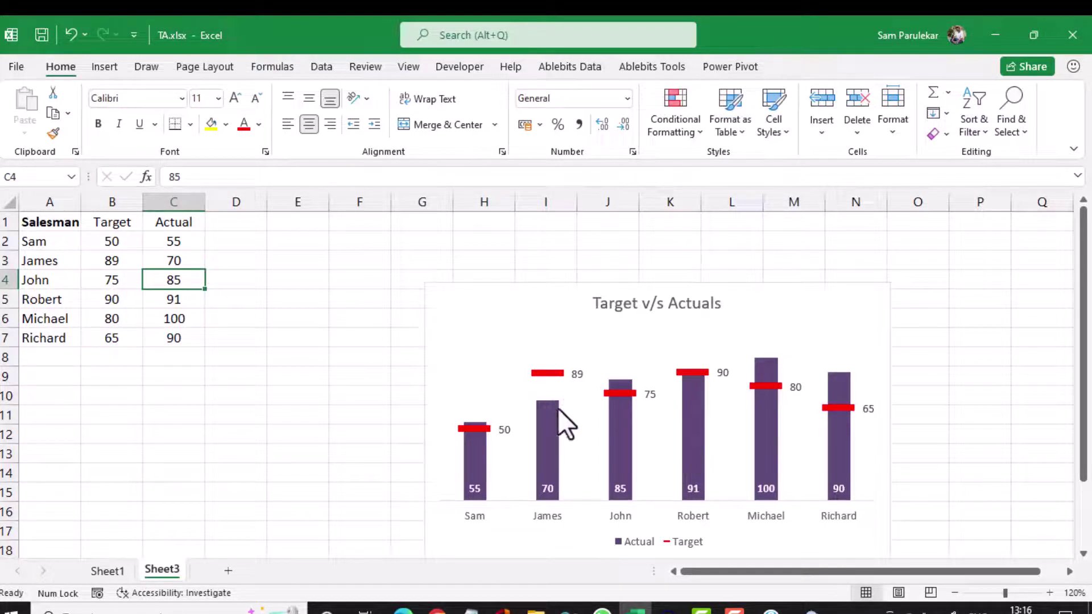
{"action": "mouse_move", "coordinate": [545, 472]}
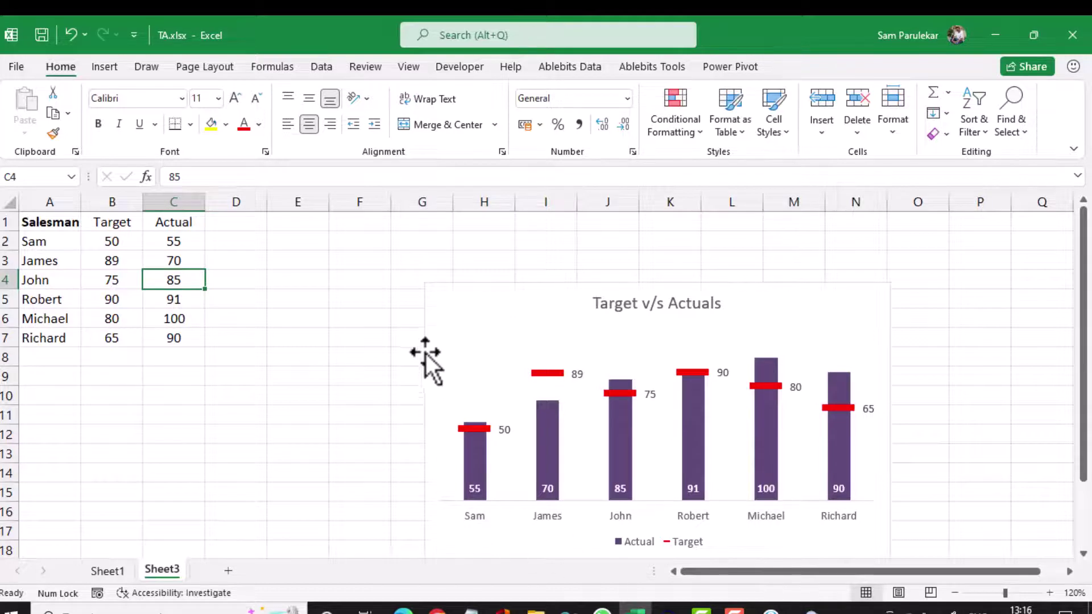
Set the chart area border to No line in Format Chart Area
{"action": "scroll", "coordinate": [846, 524], "scroll_direction": "down", "scroll_amount": 1}
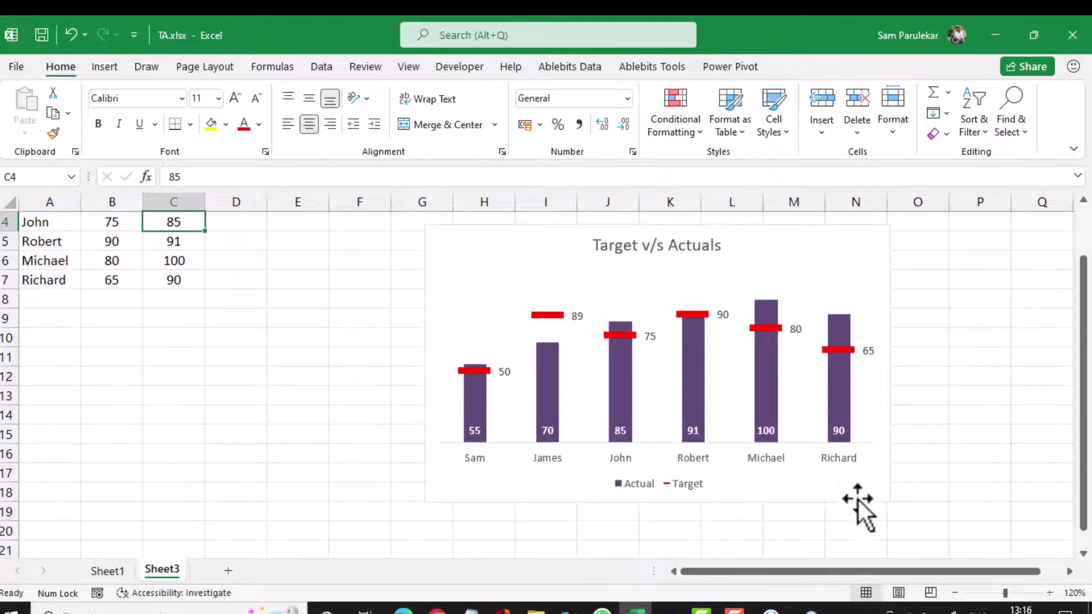
{"action": "left_click", "coordinate": [863, 267]}
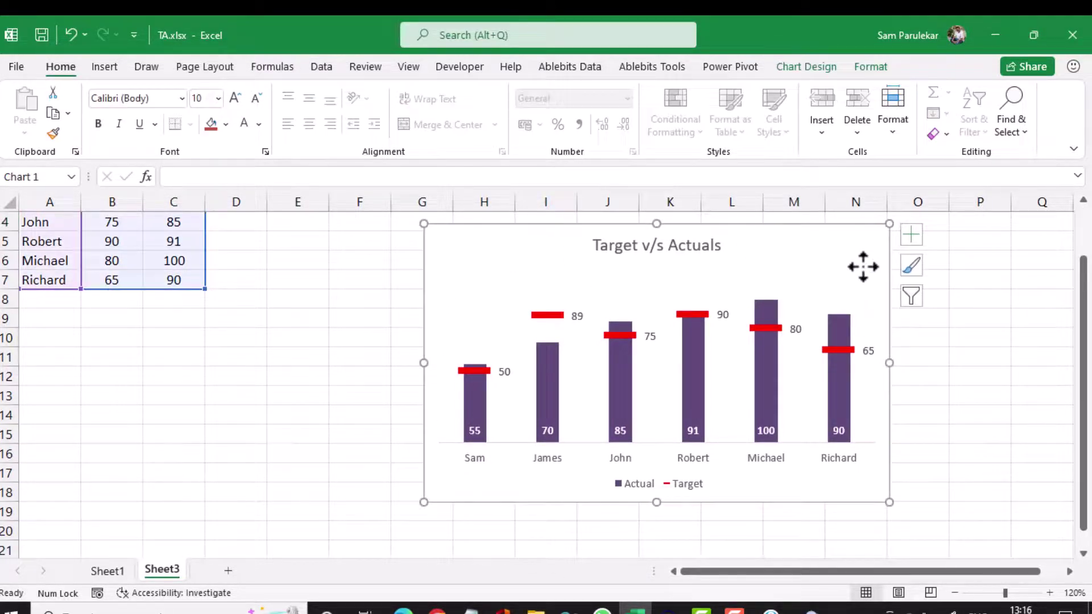
{"action": "right_click", "coordinate": [853, 260]}
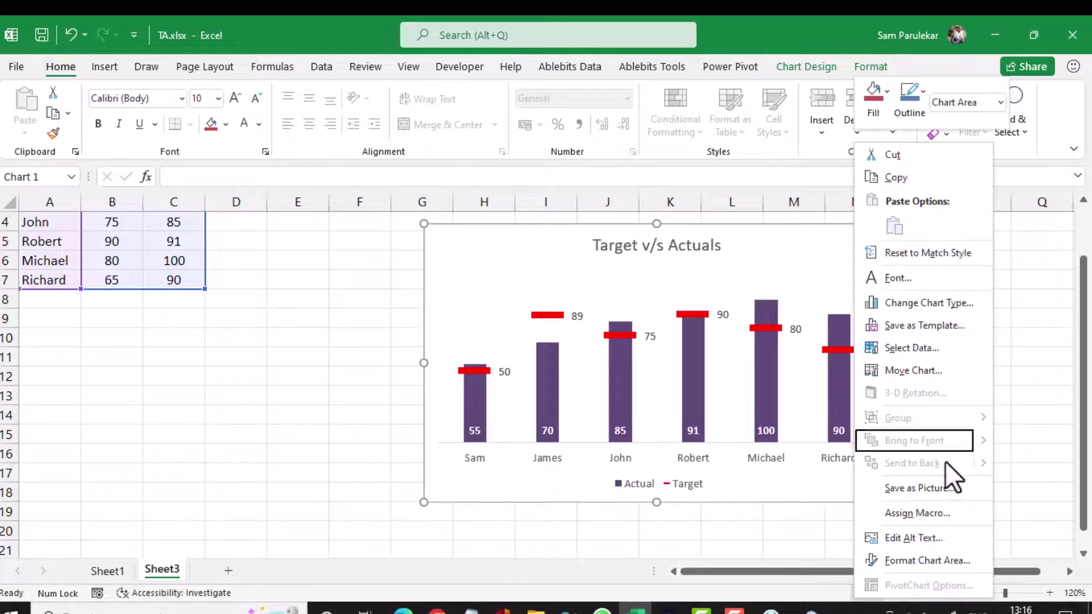
{"action": "left_click", "coordinate": [916, 563]}
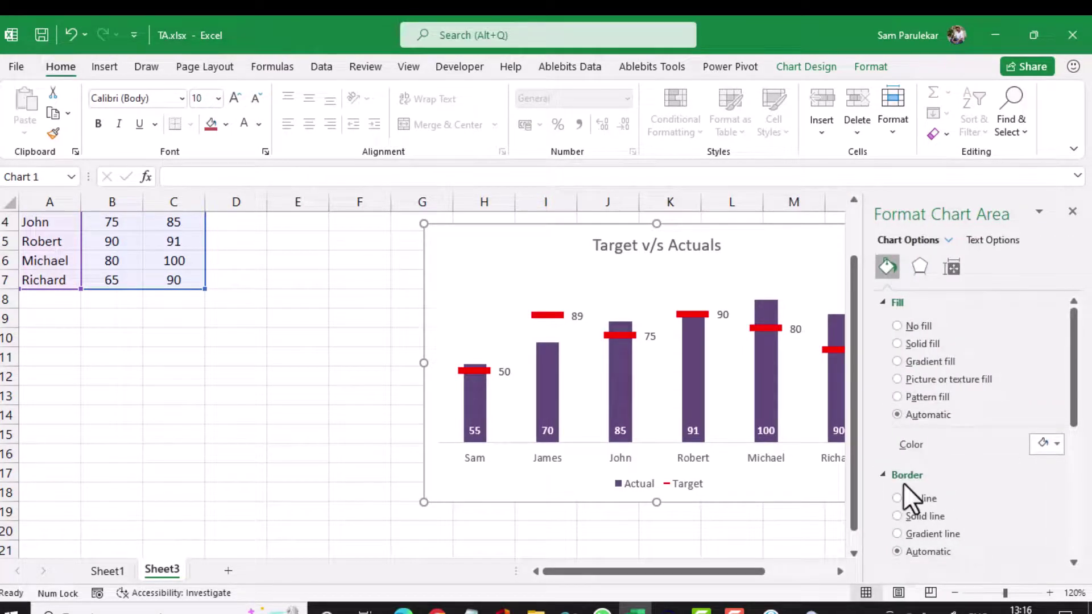
{"action": "left_click", "coordinate": [895, 500]}
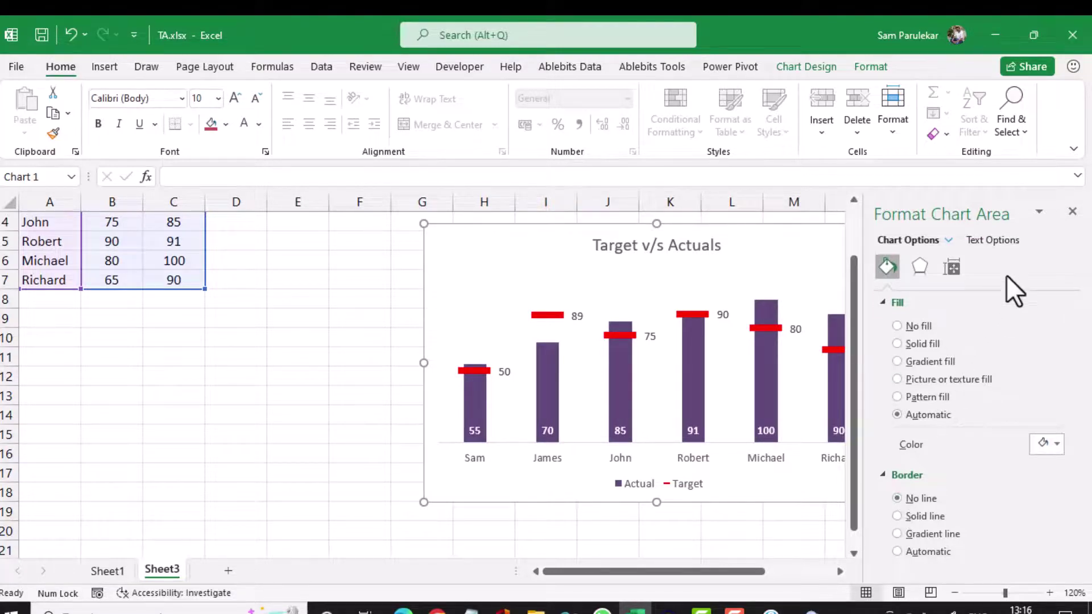
{"action": "left_click", "coordinate": [1072, 211]}
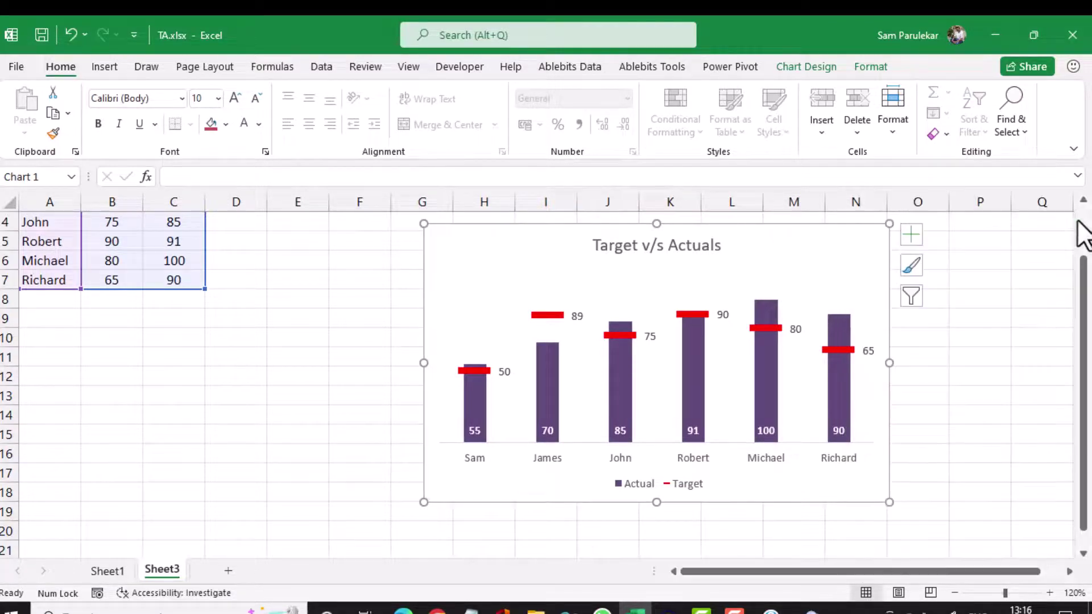
{"action": "left_click", "coordinate": [975, 342]}
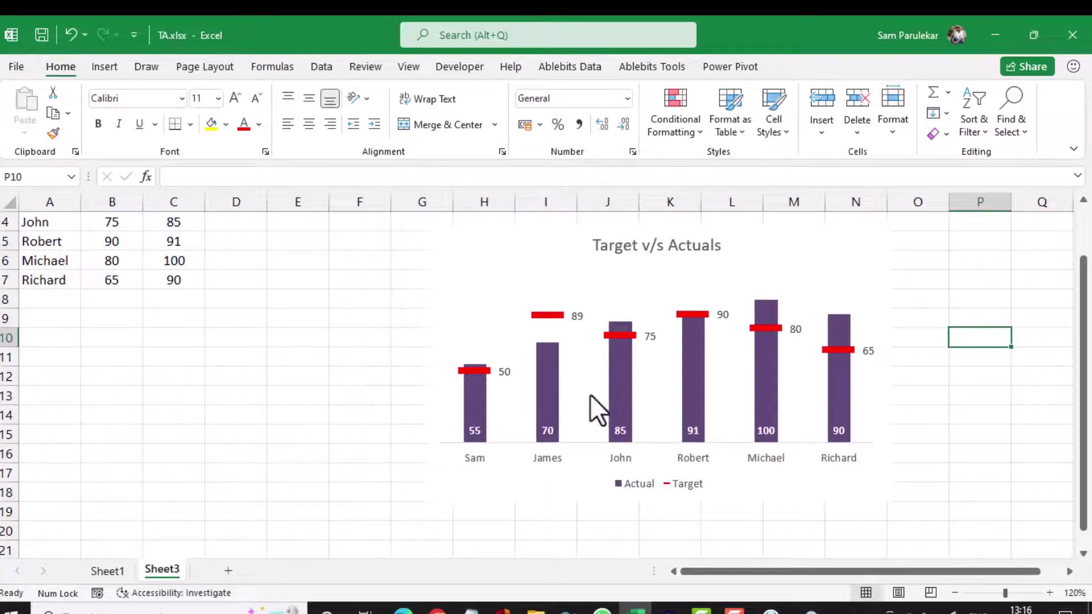
Move the chart up and left beside the sales table
{"action": "scroll", "coordinate": [281, 443], "scroll_direction": "up", "scroll_amount": 1}
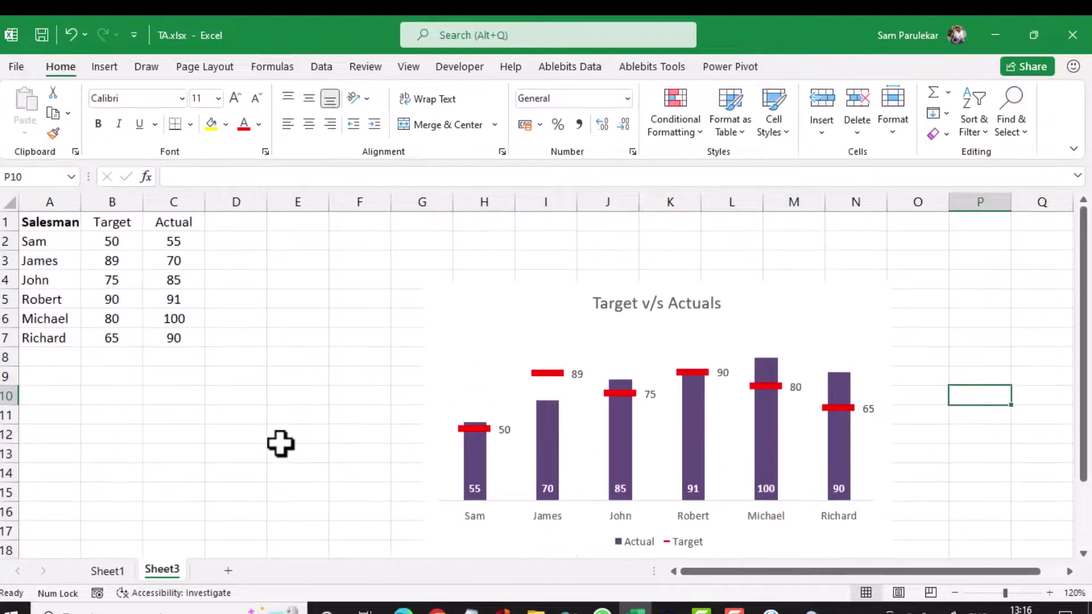
{"action": "left_click_drag", "start_coordinate": [563, 324], "coordinate": [465, 283]}
{"action": "left_click", "coordinate": [906, 311]}
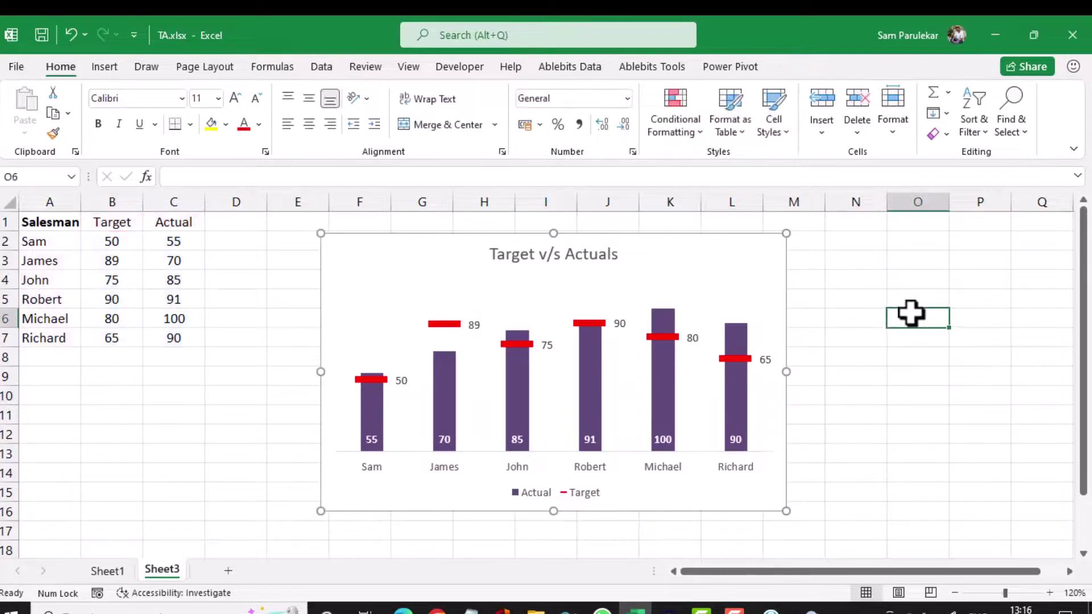
Uncheck Gridlines on the View tab to hide the worksheet gridlines
{"action": "left_click", "coordinate": [409, 65]}
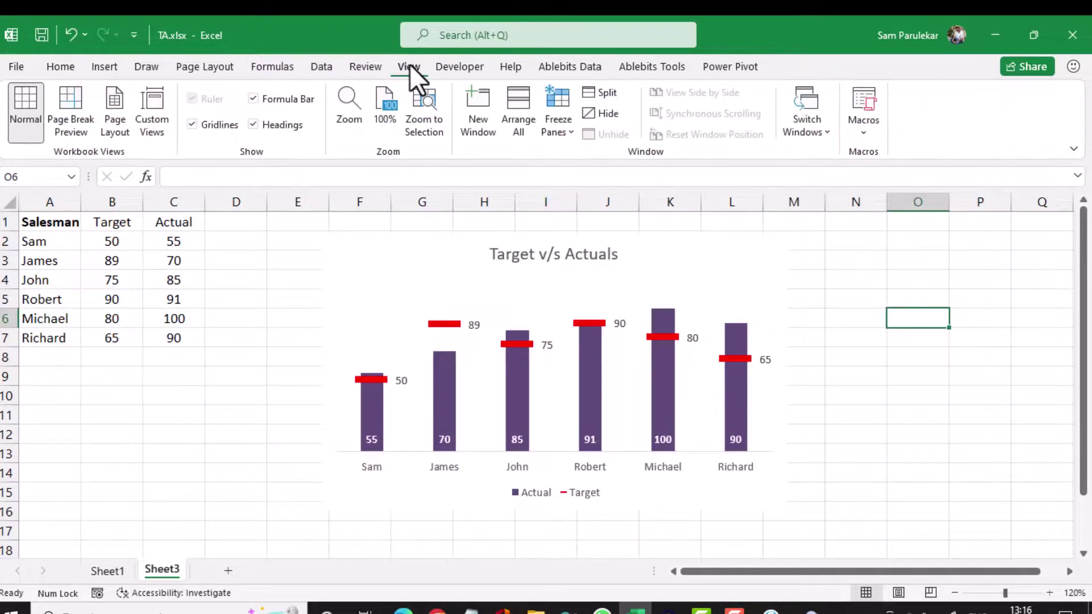
{"action": "left_click", "coordinate": [192, 124]}
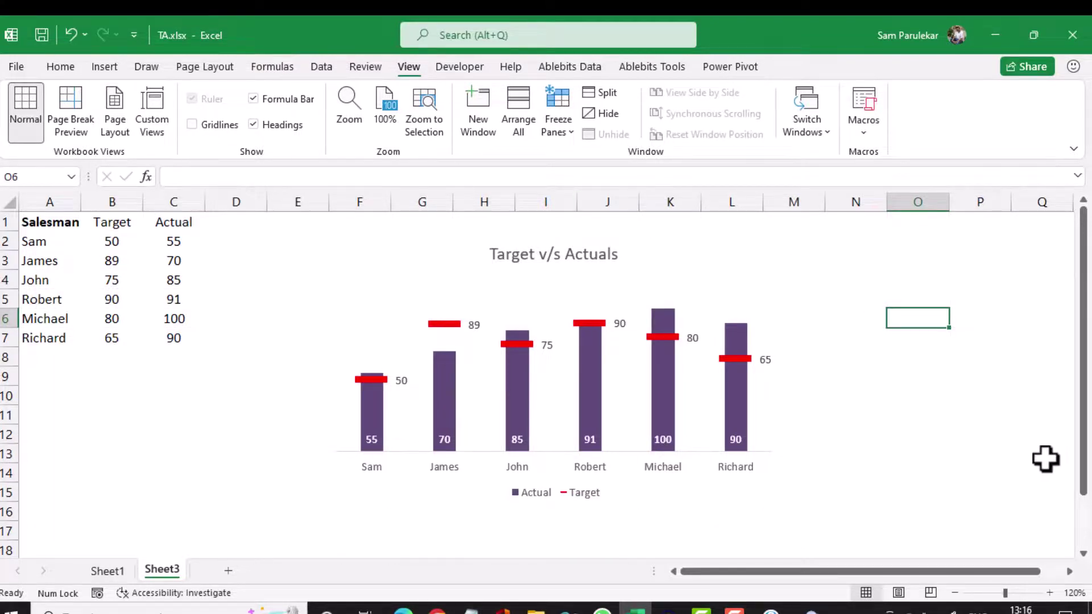
{"action": "left_click", "coordinate": [1001, 505]}
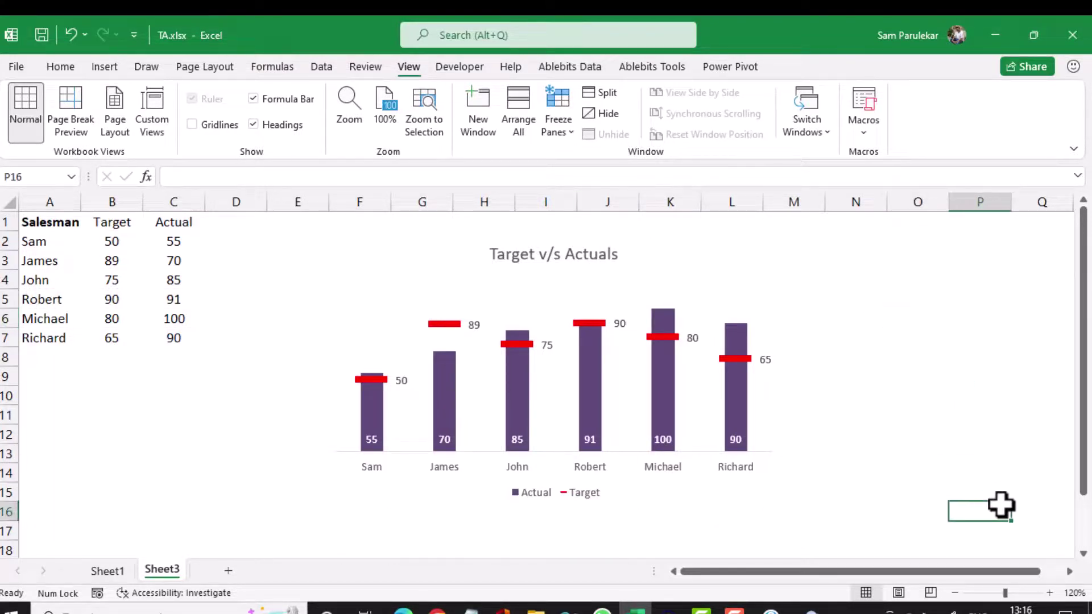